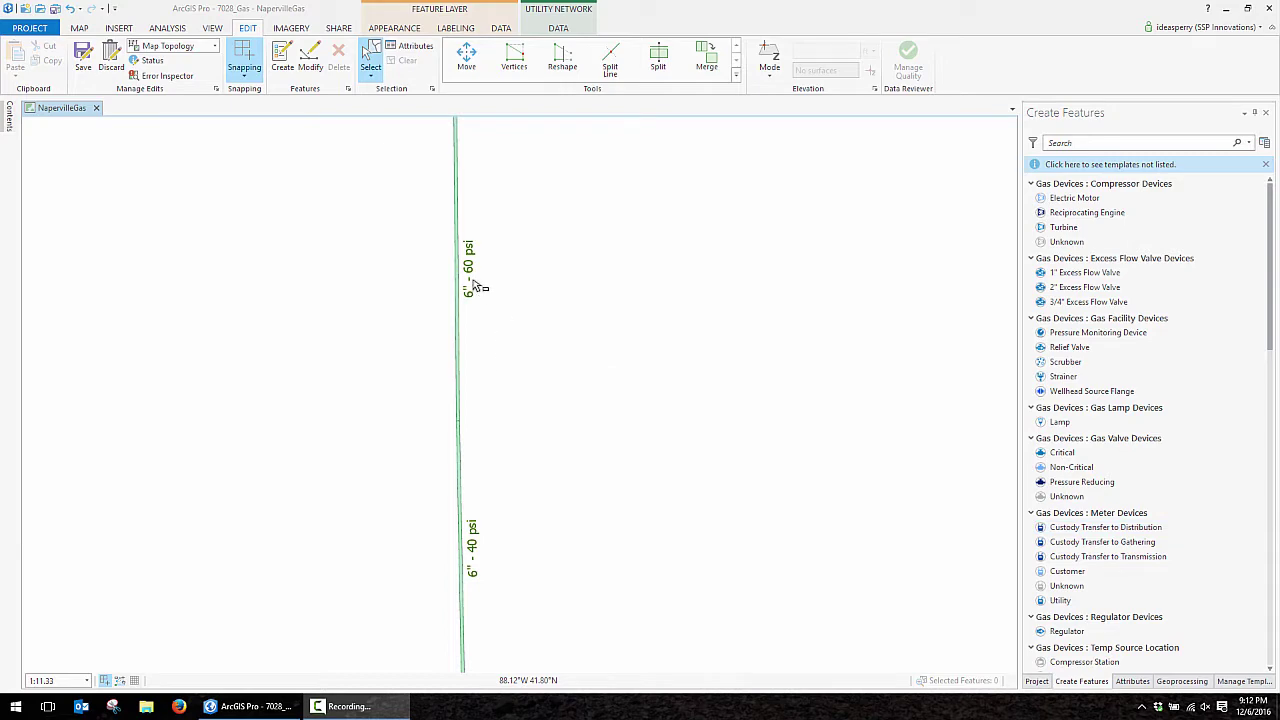
- Select the upper 60 psi and lower 40 psi pipe segments of the gas main
left_click(371, 62)
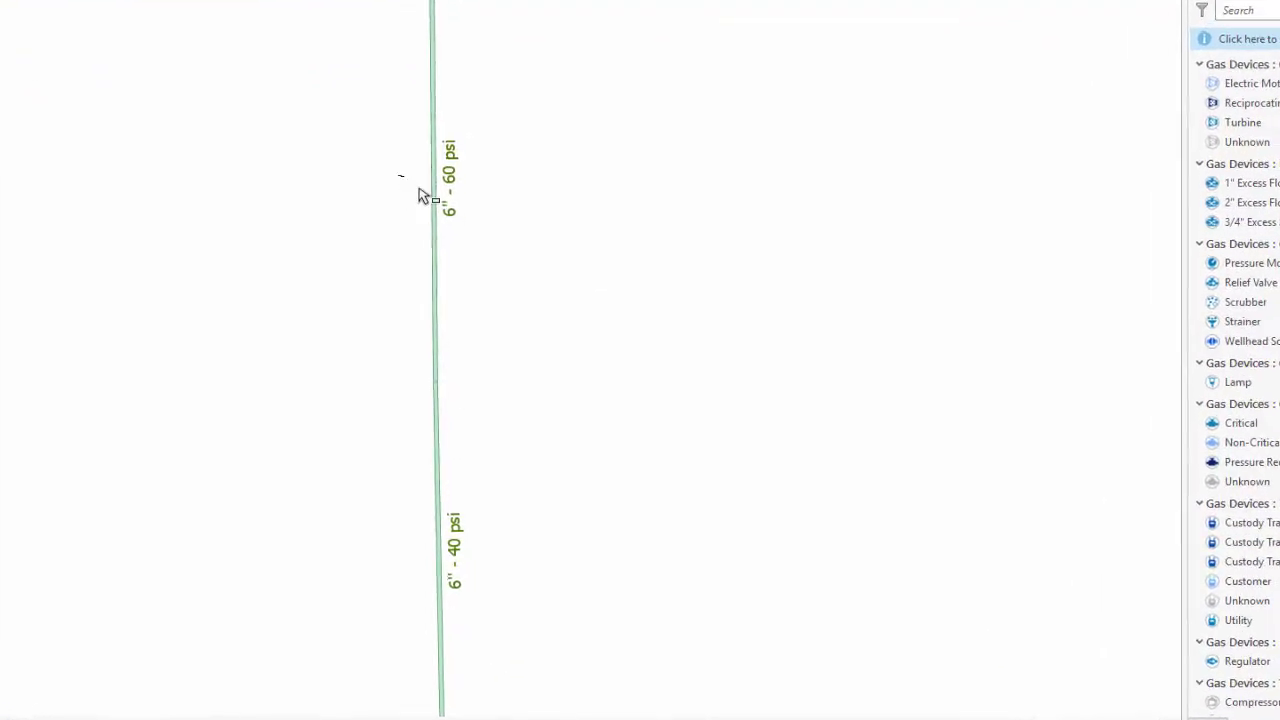
left_click(480, 320)
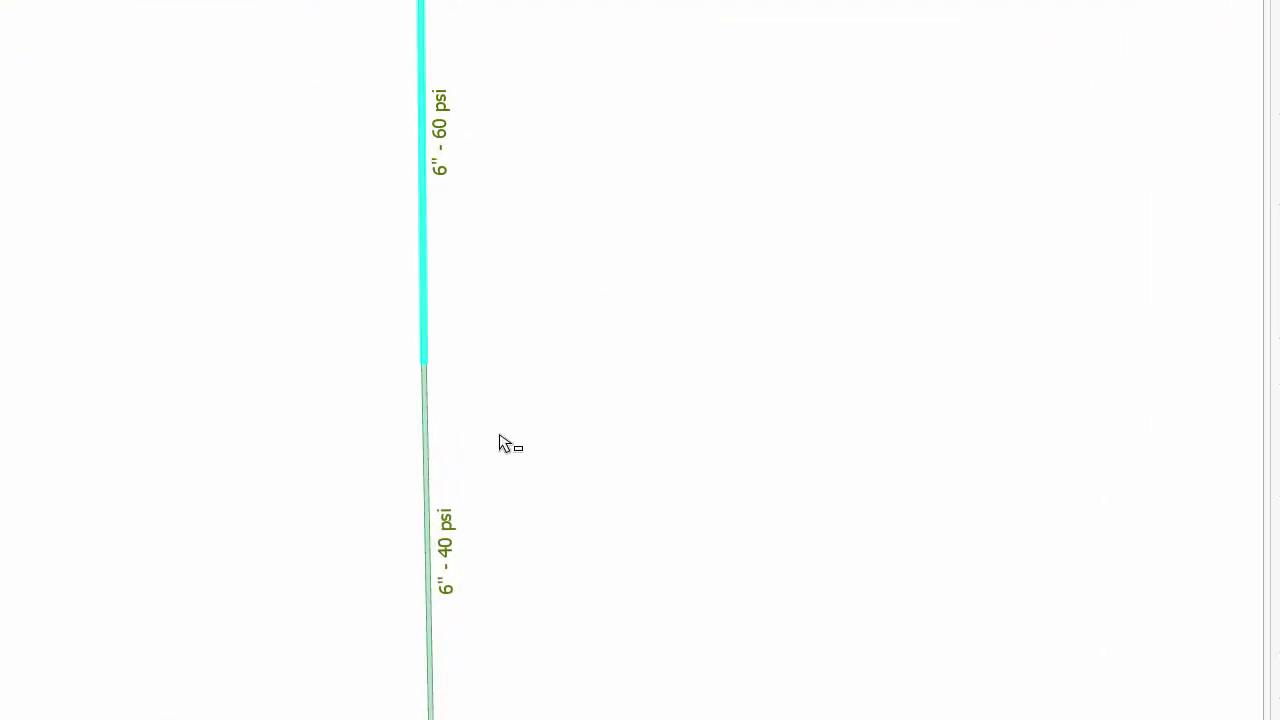
left_click(447, 512)
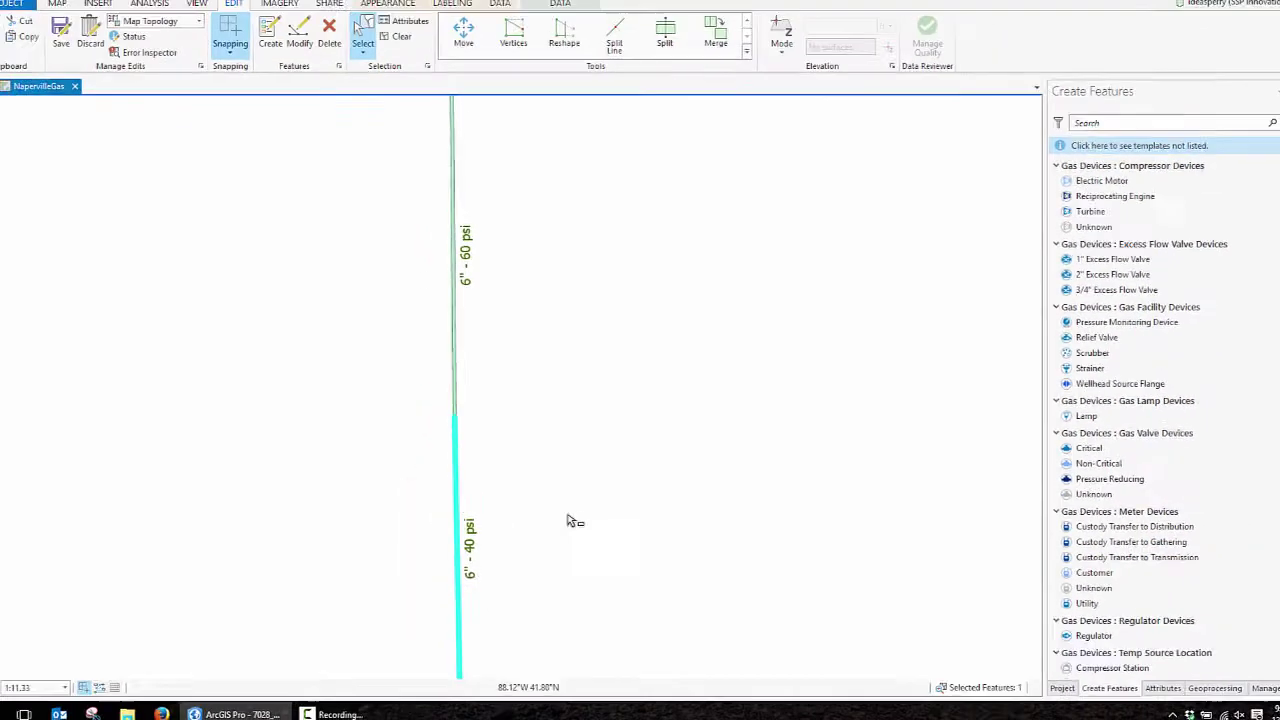
- Filter templates for 'regula' and place a RegulatorStation point where the two pipes meet
left_click(1095, 127)
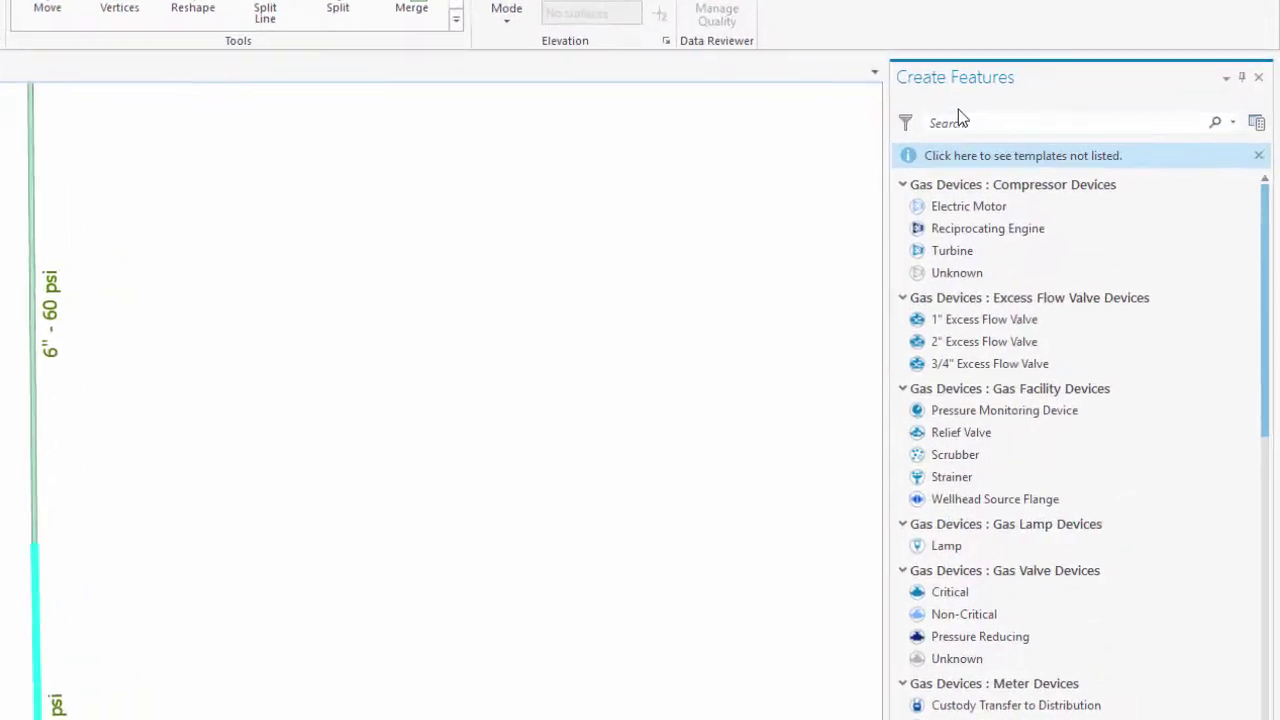
type("regula")
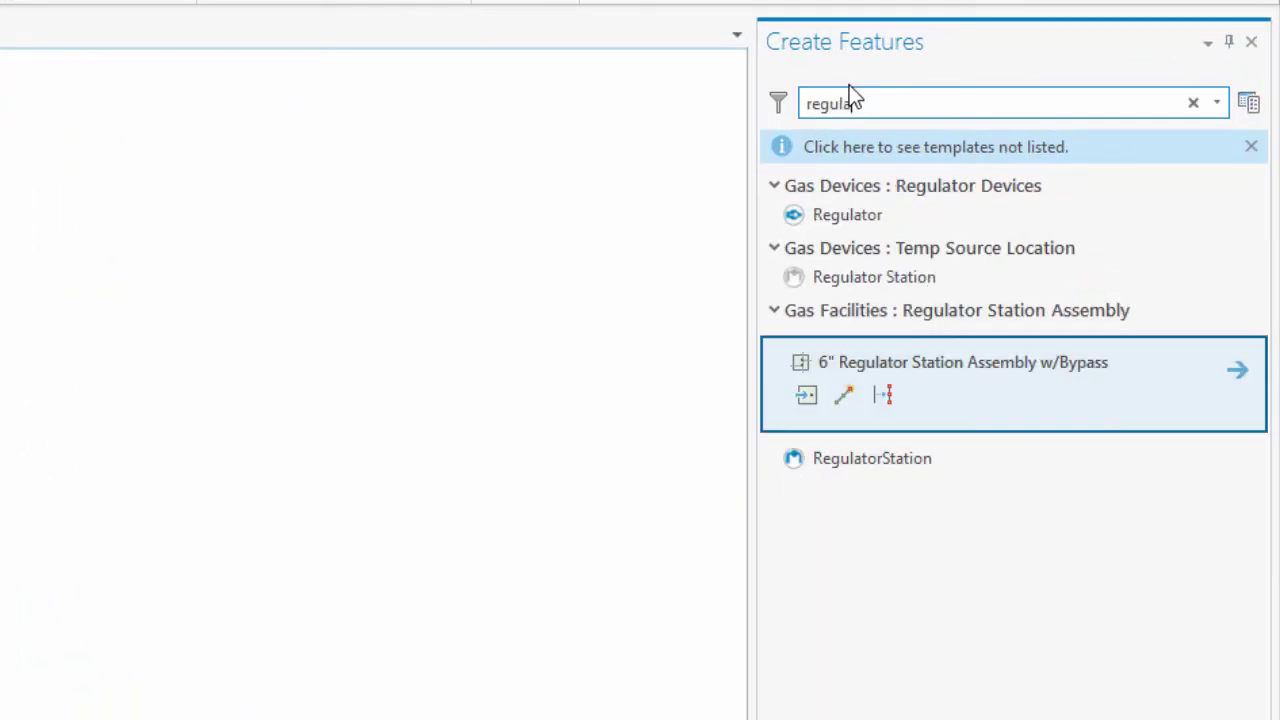
left_click(919, 469)
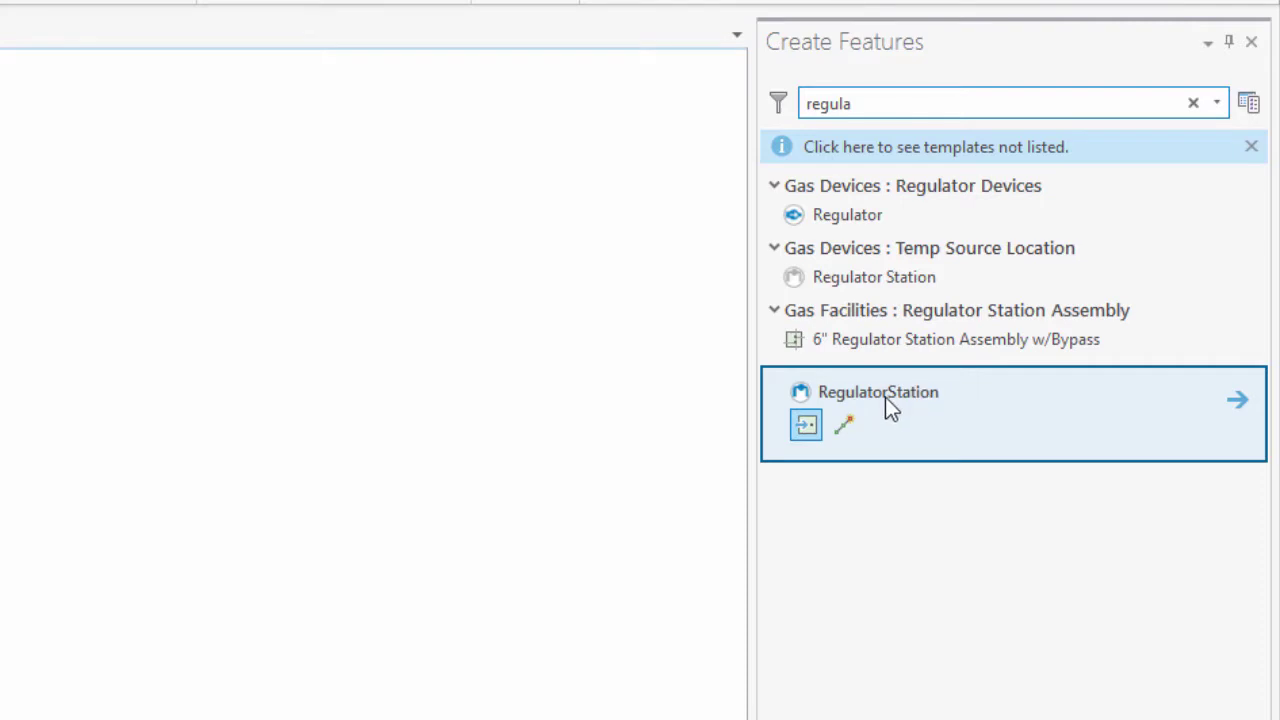
mouse_move(885, 397)
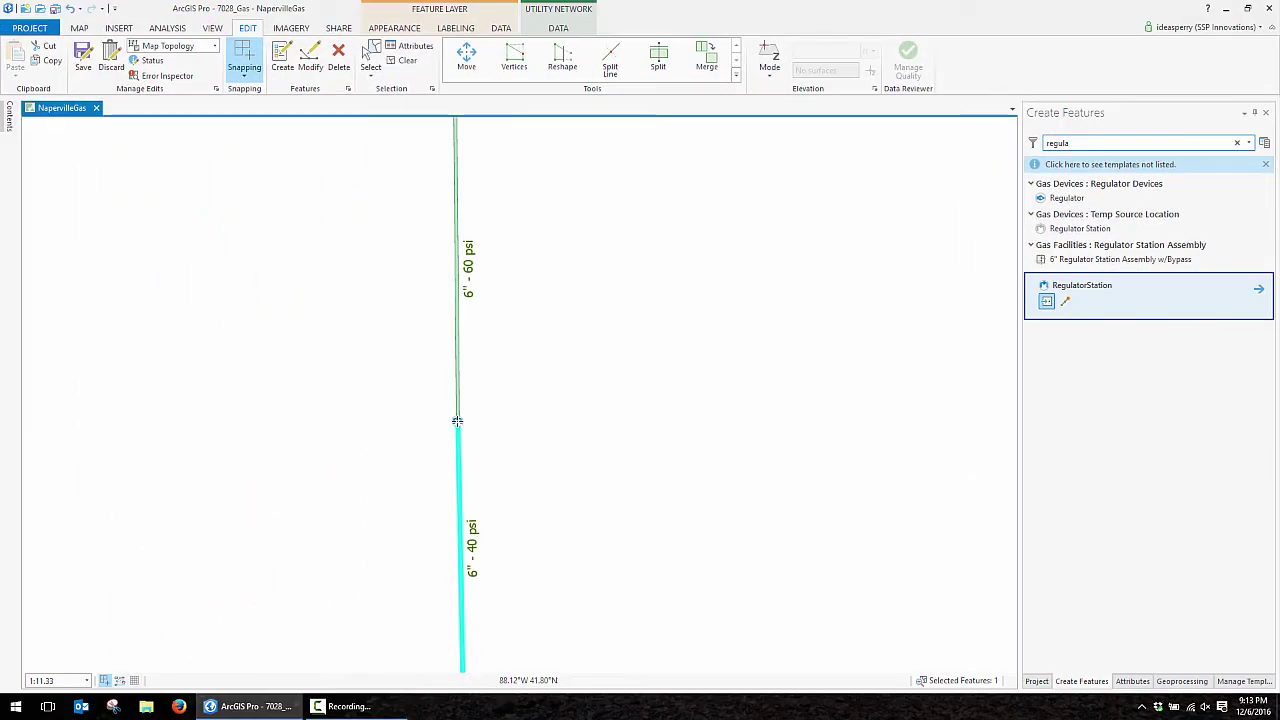
left_click(457, 421)
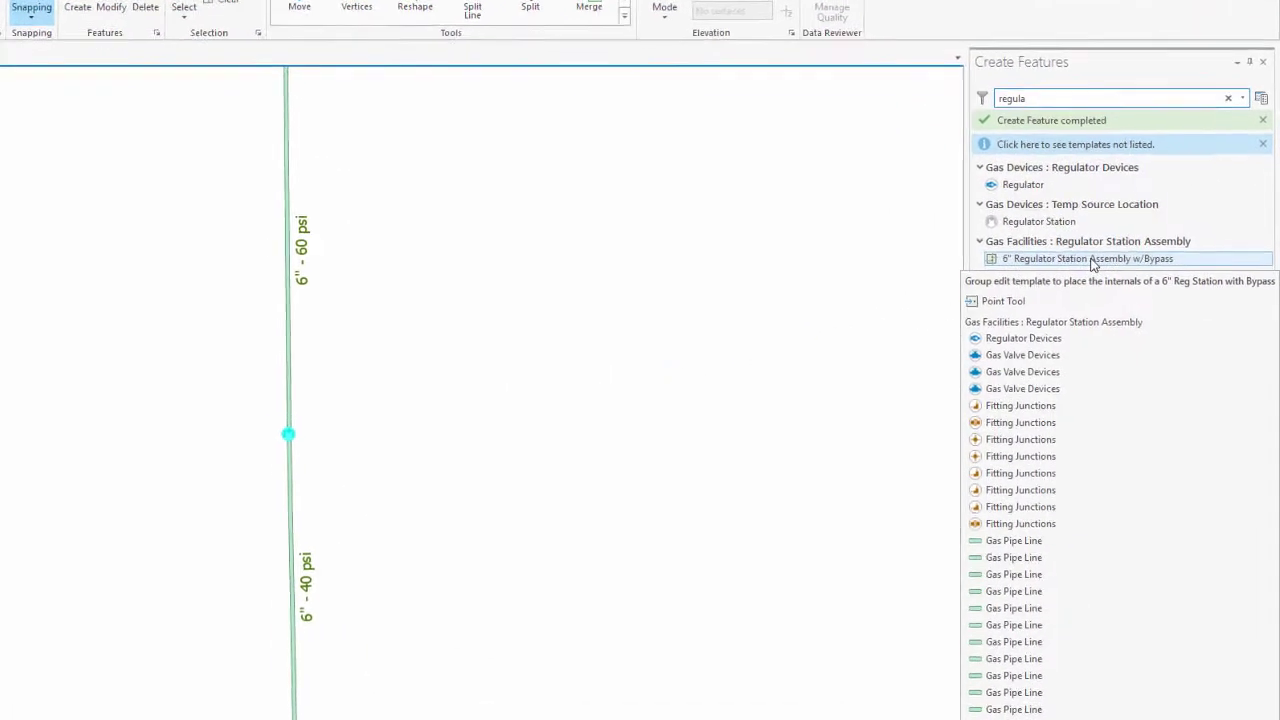
- Place a 6" Regulator Station Assembly w/Bypass on the map beside the gas main
left_click(1062, 247)
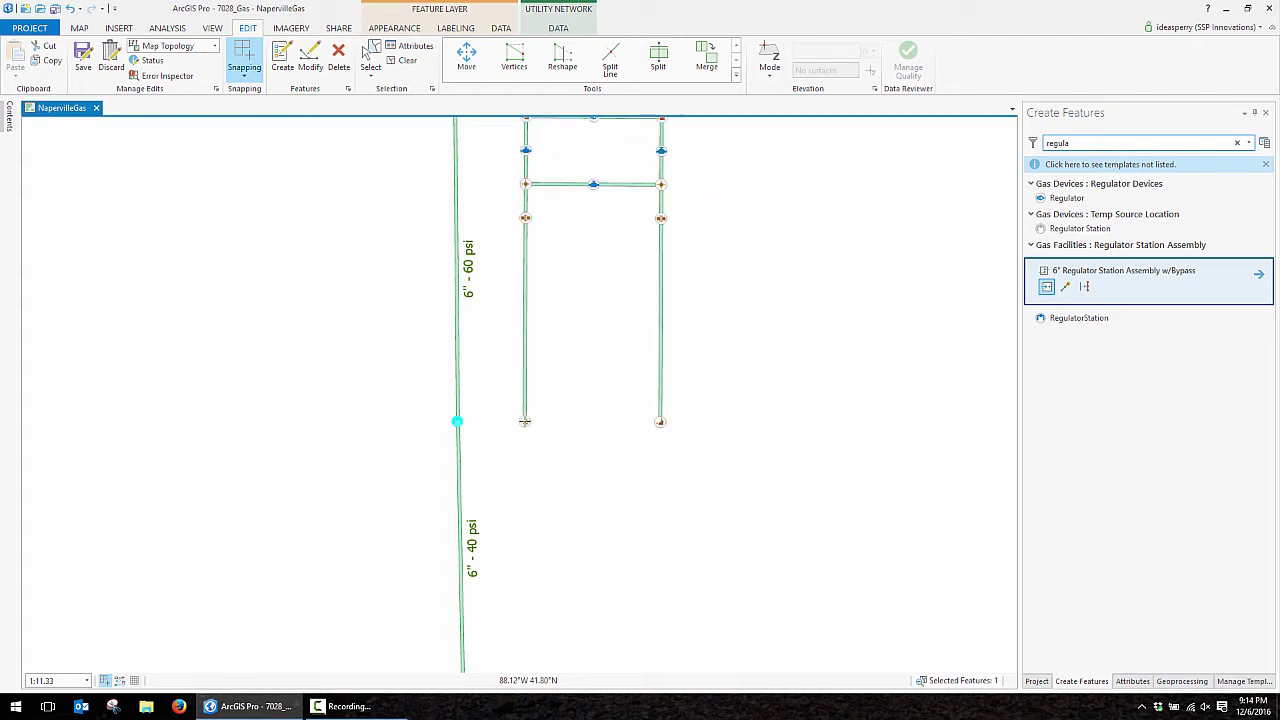
scroll(524, 421, "up", 1)
scroll(524, 421, "down", 2)
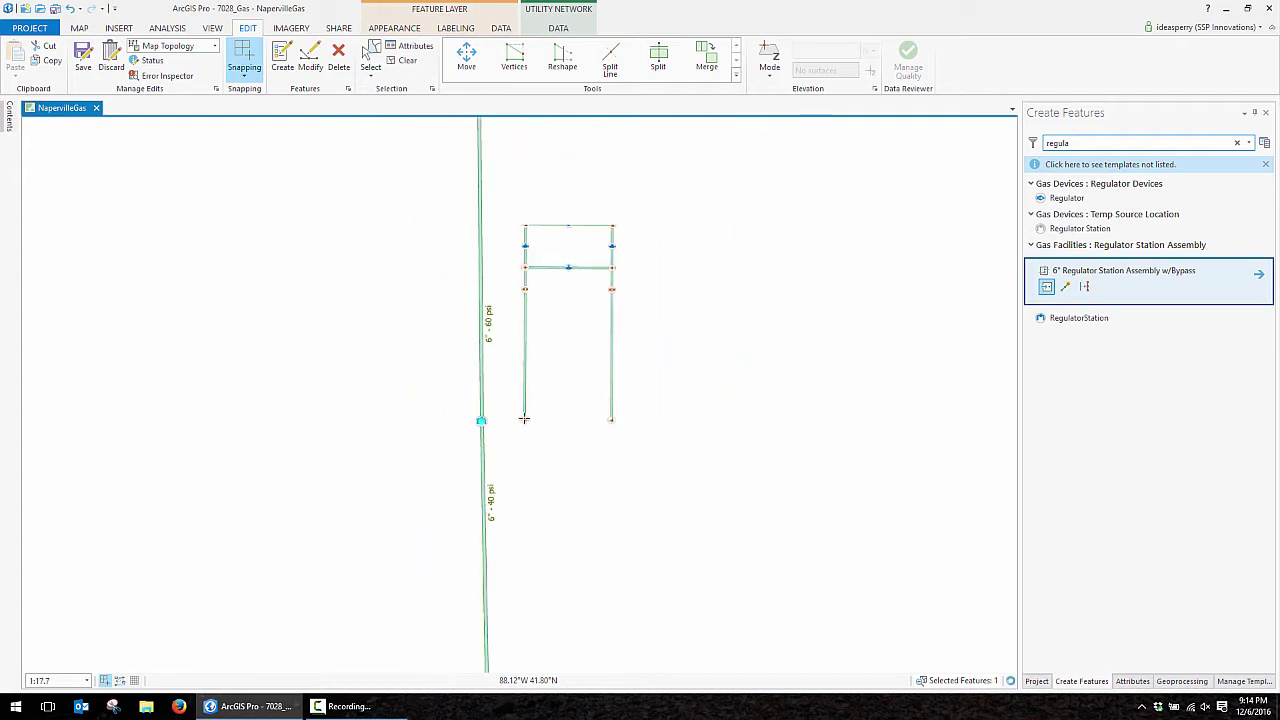
left_click(520, 422)
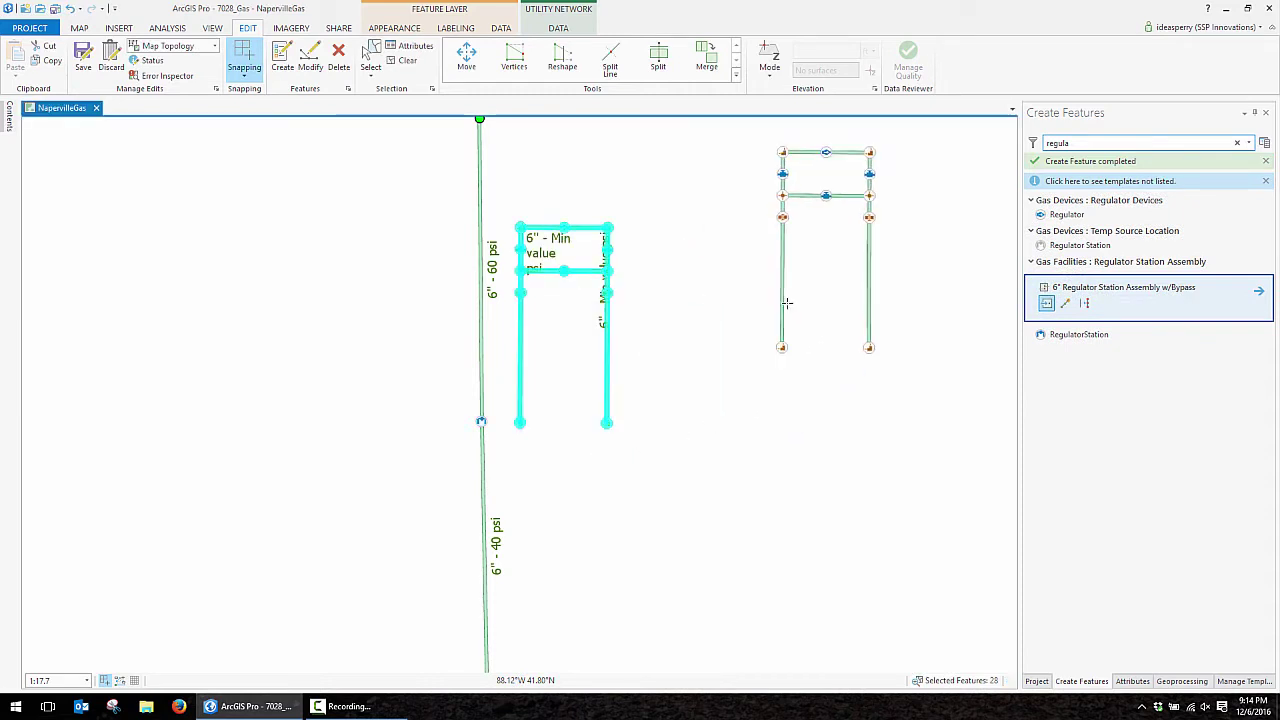
- Rotate the assembly 90° onto the main, then select the main's upper pipe segment
left_click(465, 60)
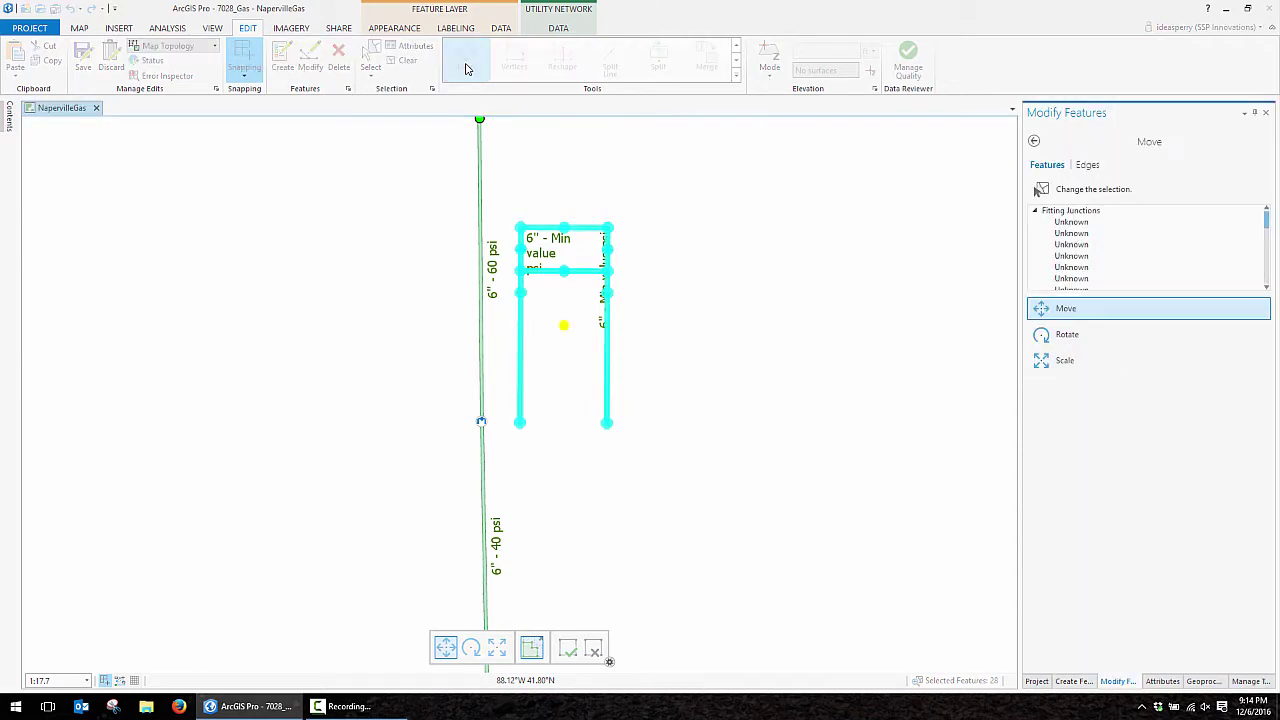
left_click(471, 648)
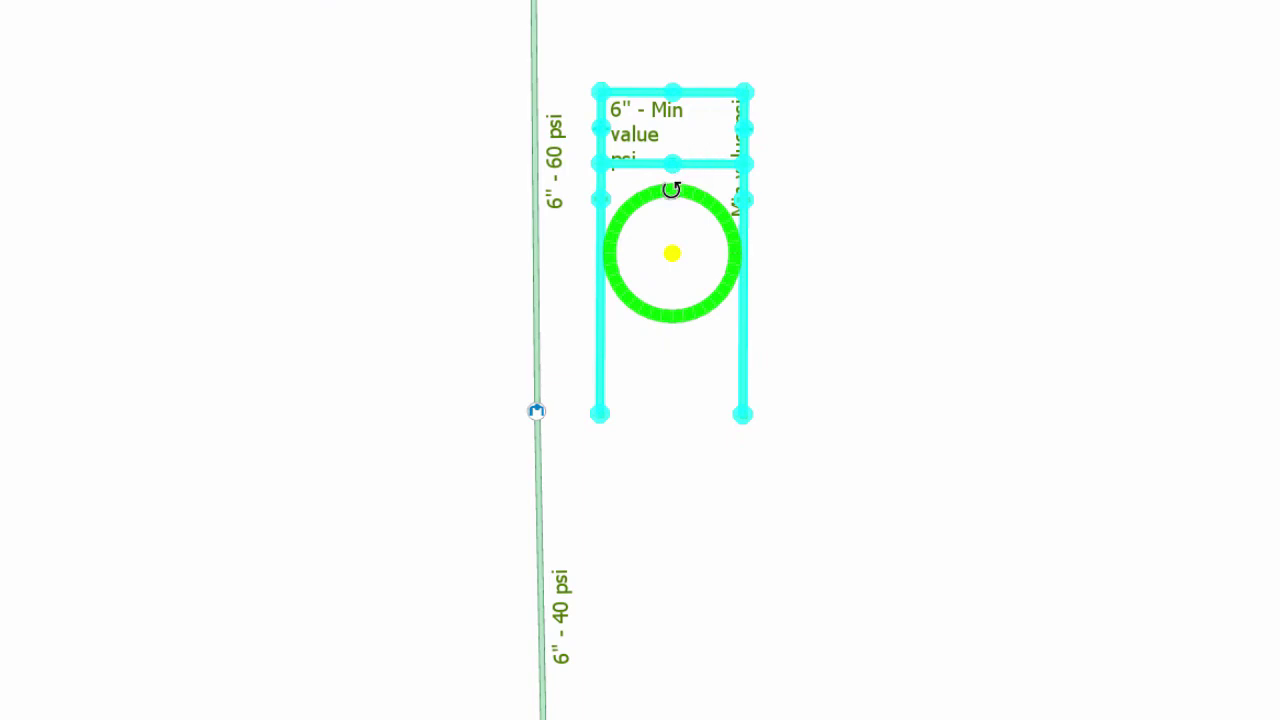
left_click_drag(671, 190, 770, 254)
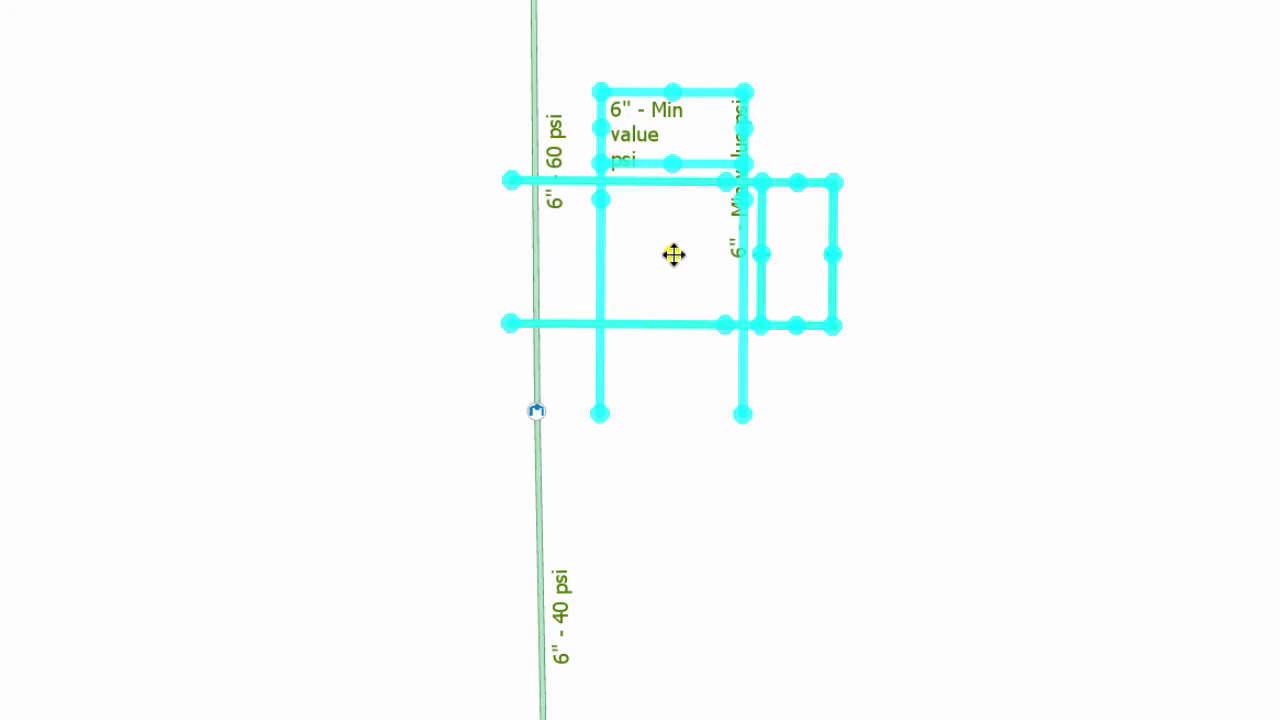
left_click_drag(674, 254, 686, 420)
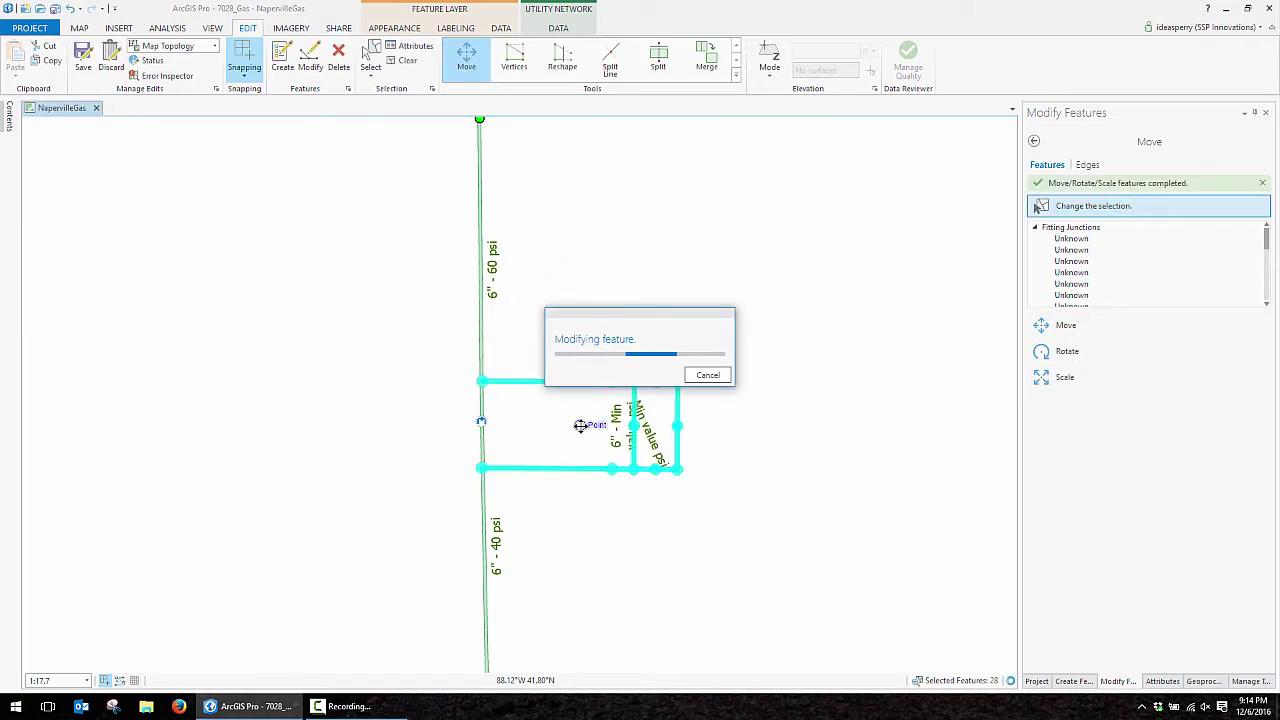
scroll(494, 430, "up", 5)
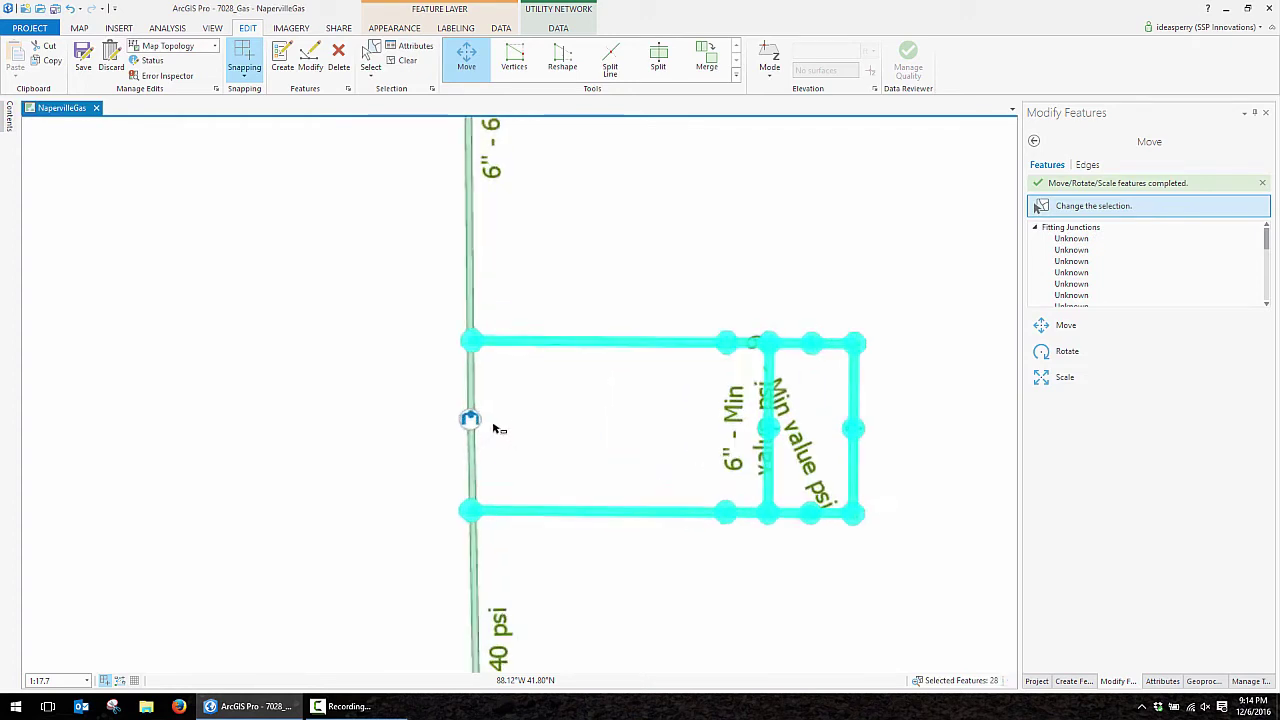
left_click(370, 58)
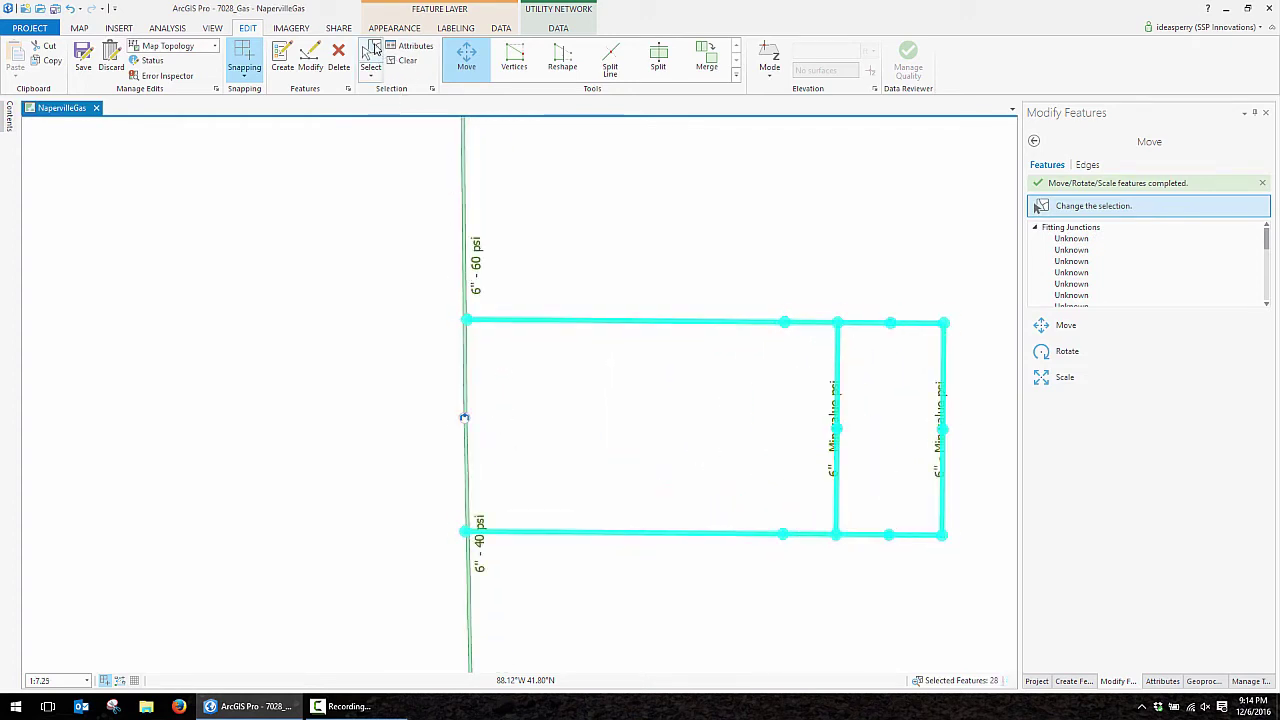
left_click(485, 390)
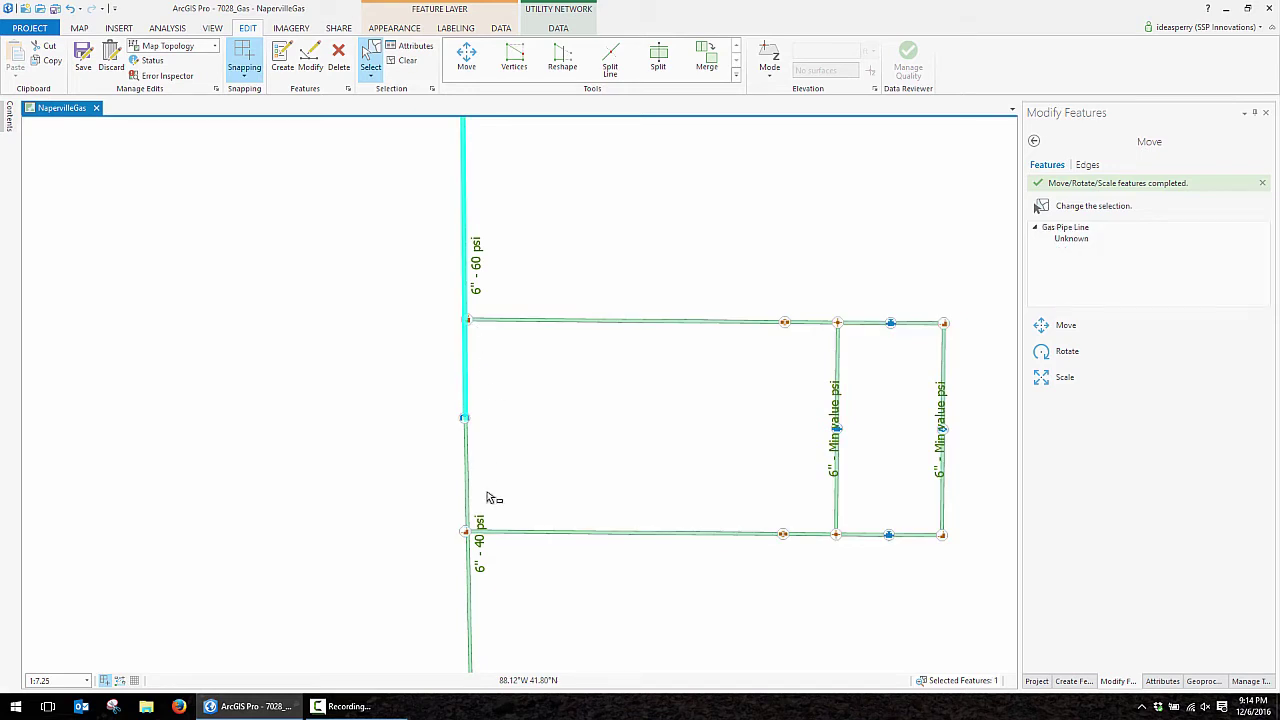
- Edit the upper pipe's vertices so its end snaps onto the assembly's upper junction
left_click(514, 64)
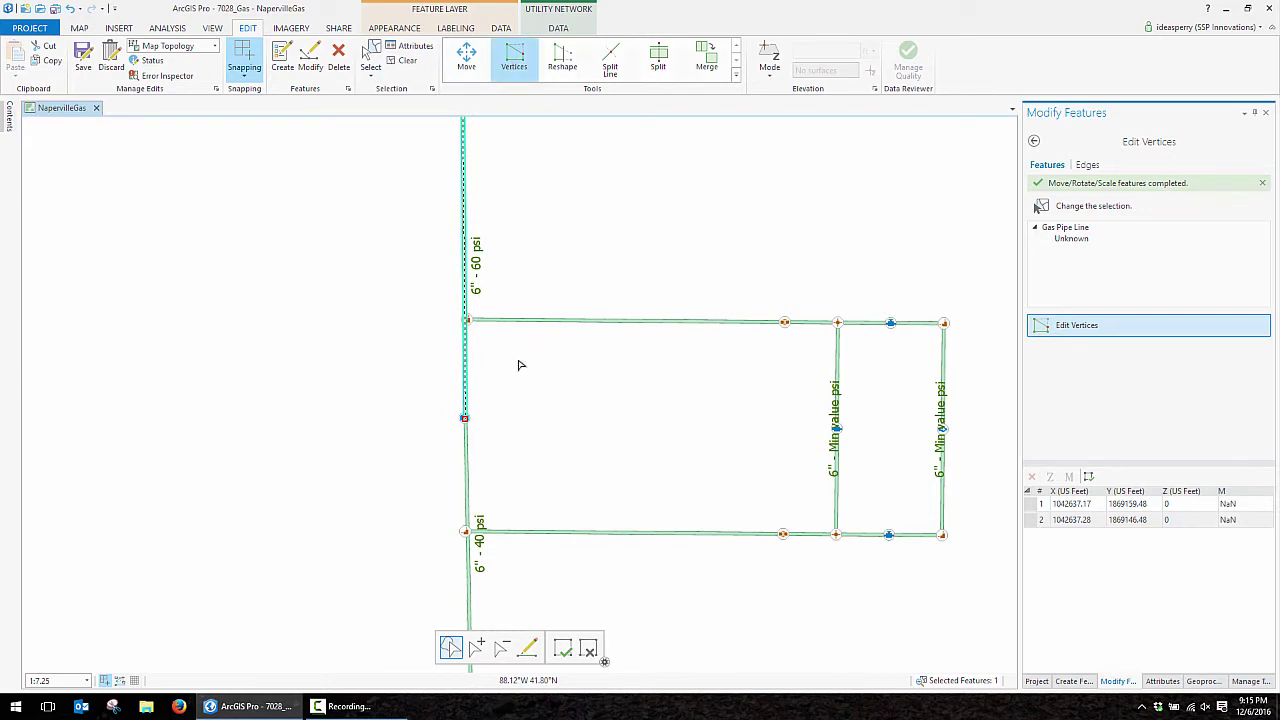
left_click_drag(464, 418, 467, 372)
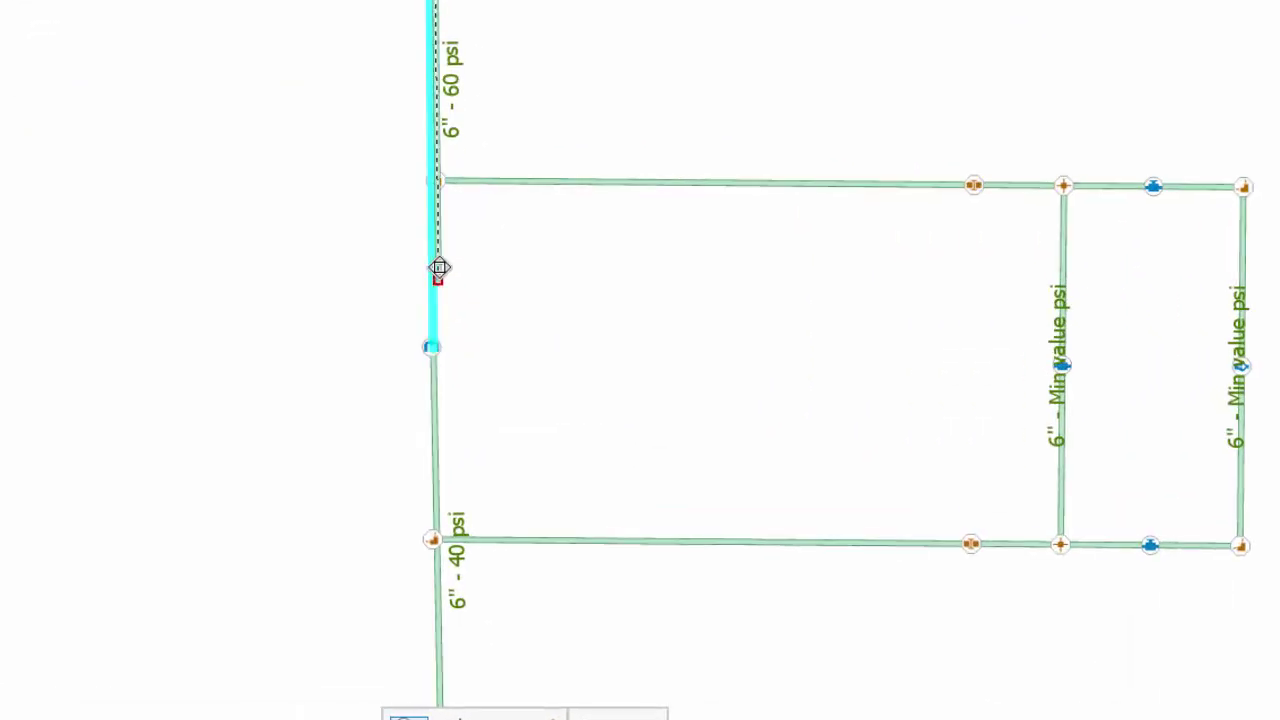
left_click_drag(439, 268, 434, 181)
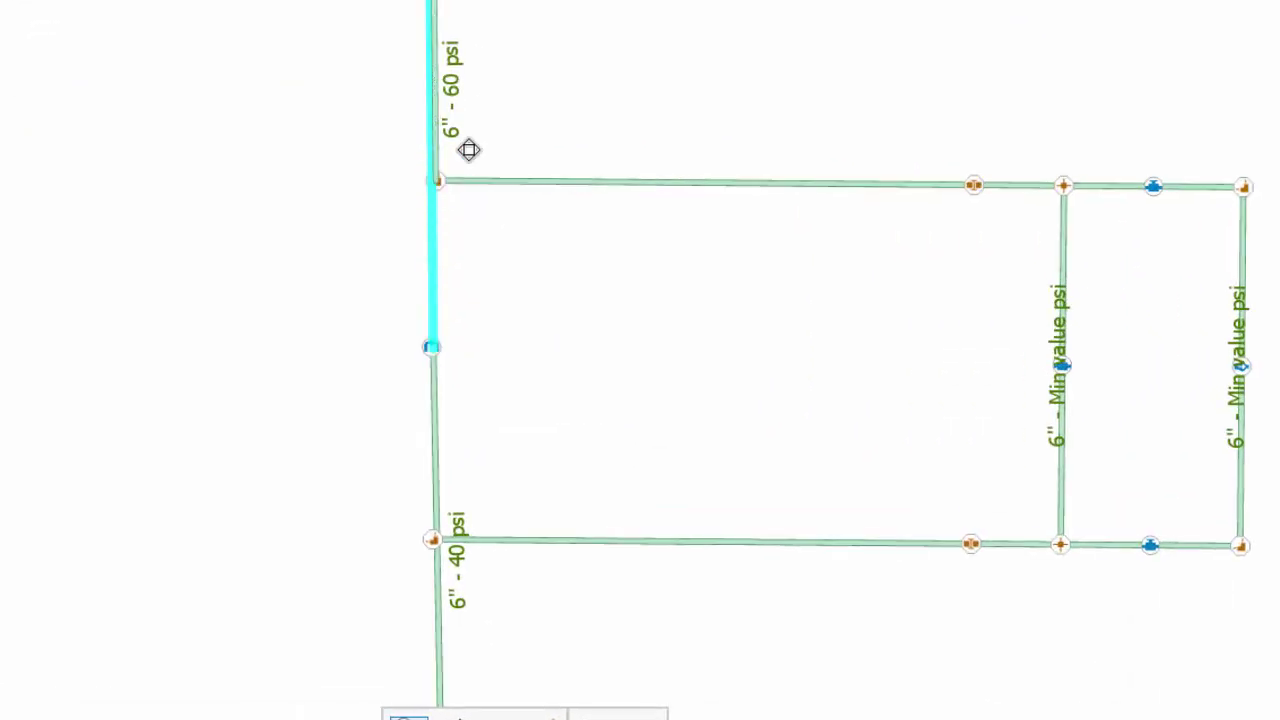
key("F2")
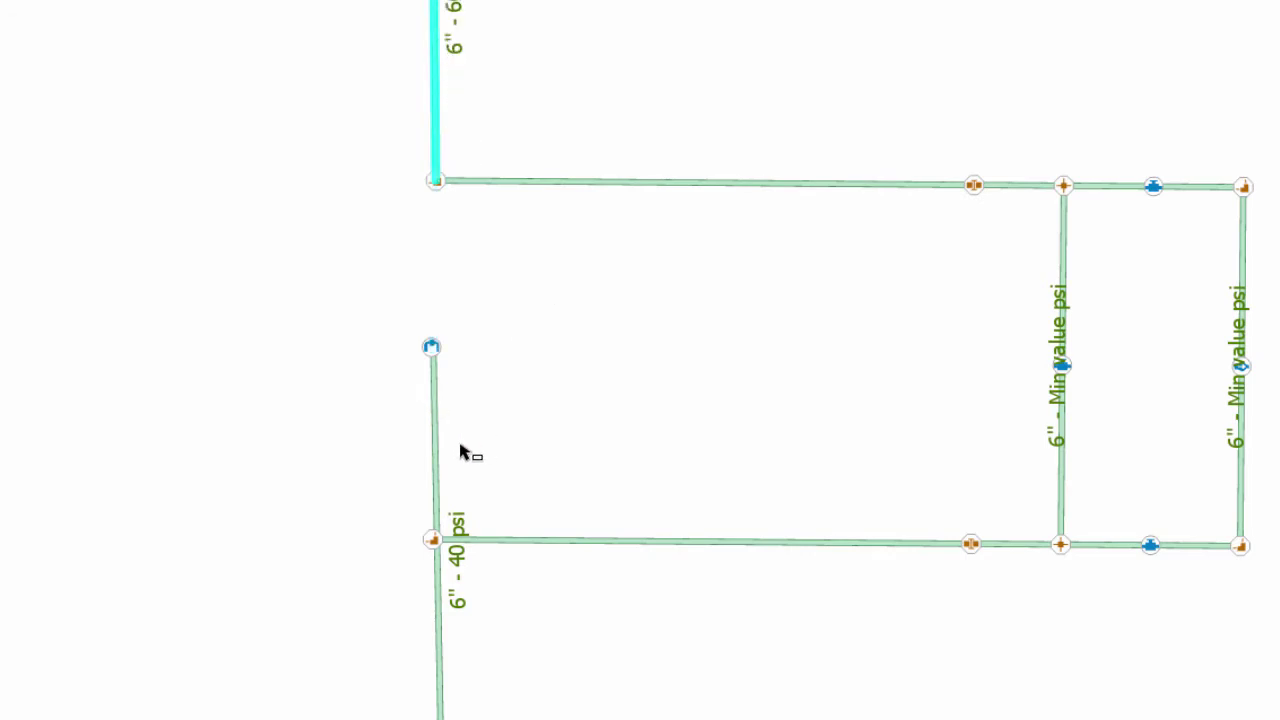
- Shorten the lower 40 psi pipe so its end snaps onto the fitting junction
left_click(451, 397)
double_click(452, 396)
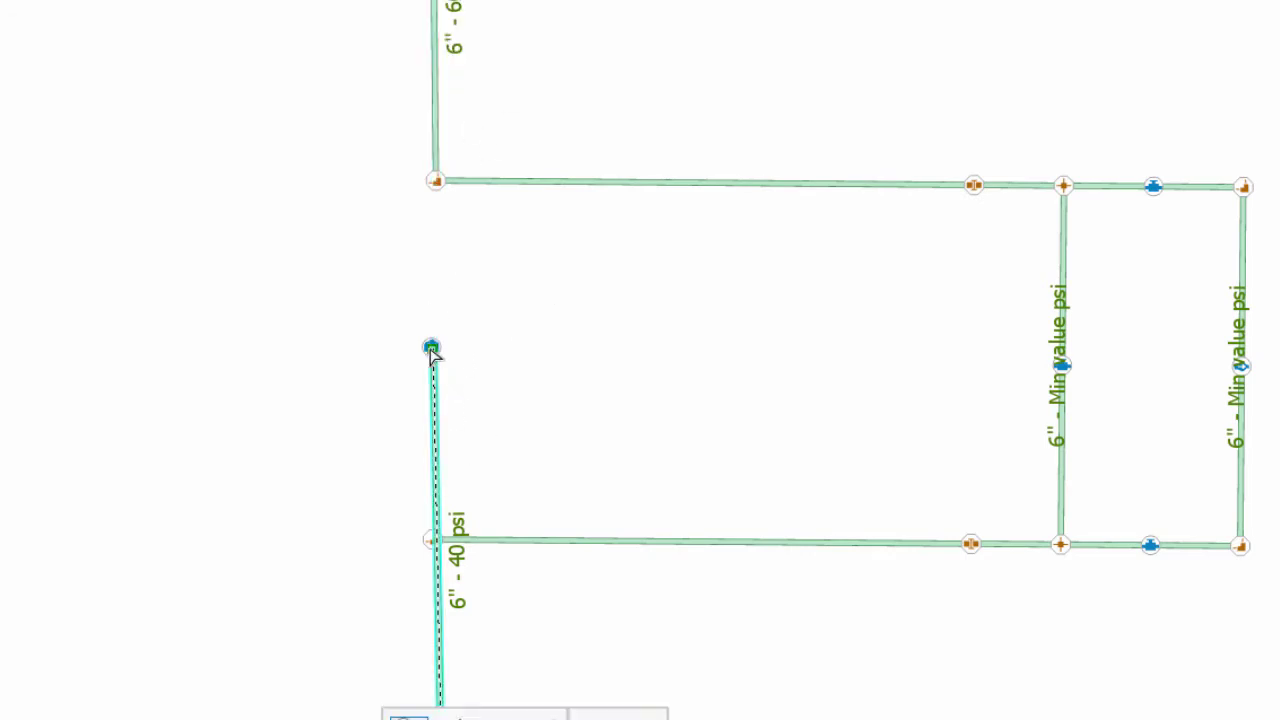
left_click_drag(432, 348, 430, 540)
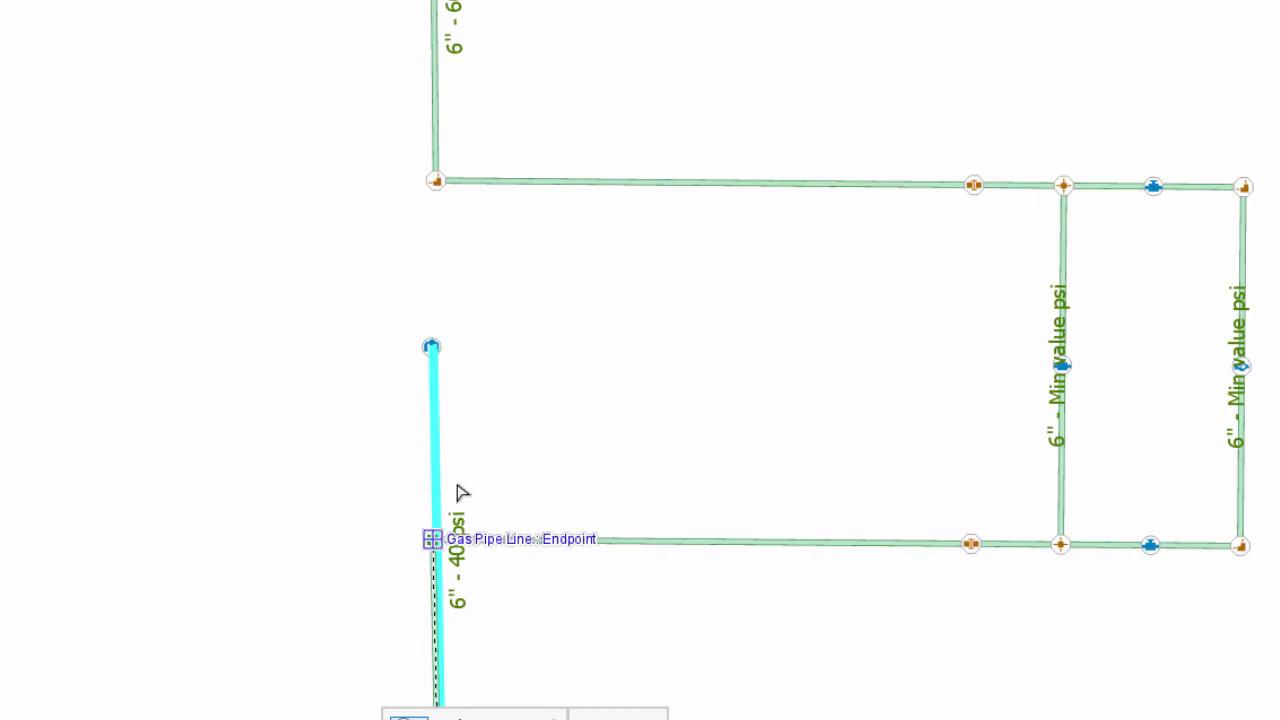
key("F2")
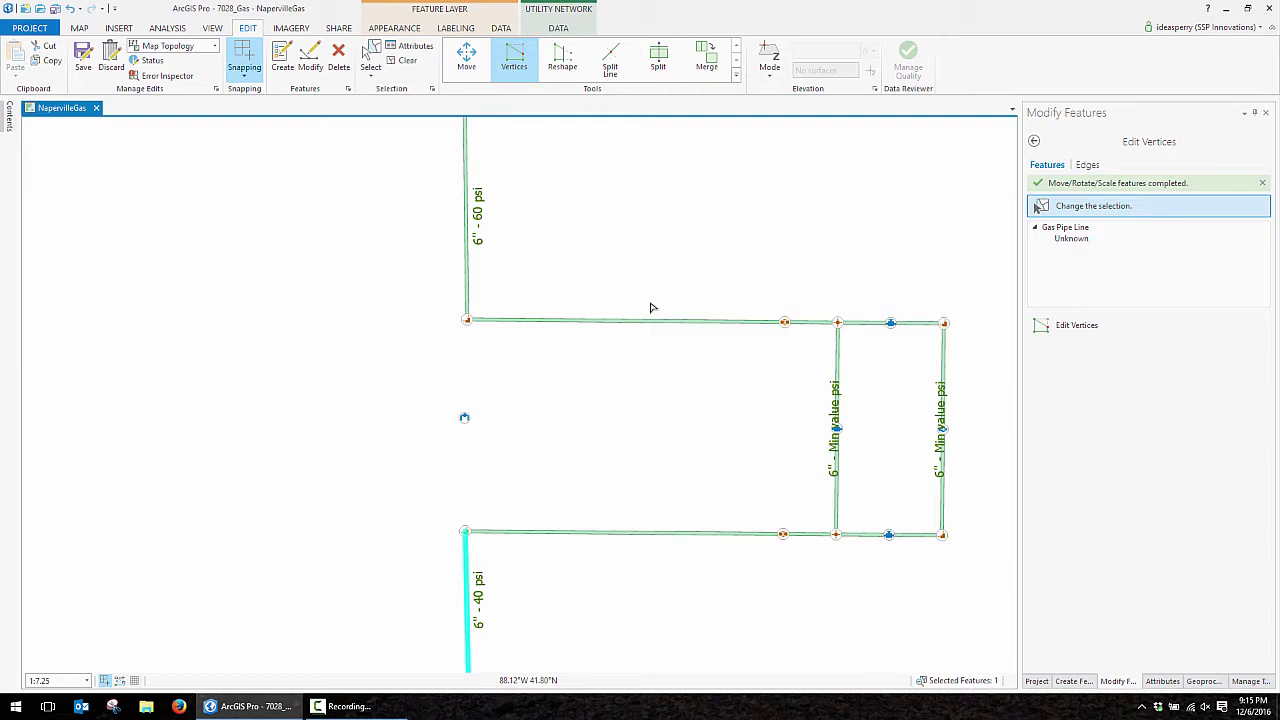
left_click(371, 60)
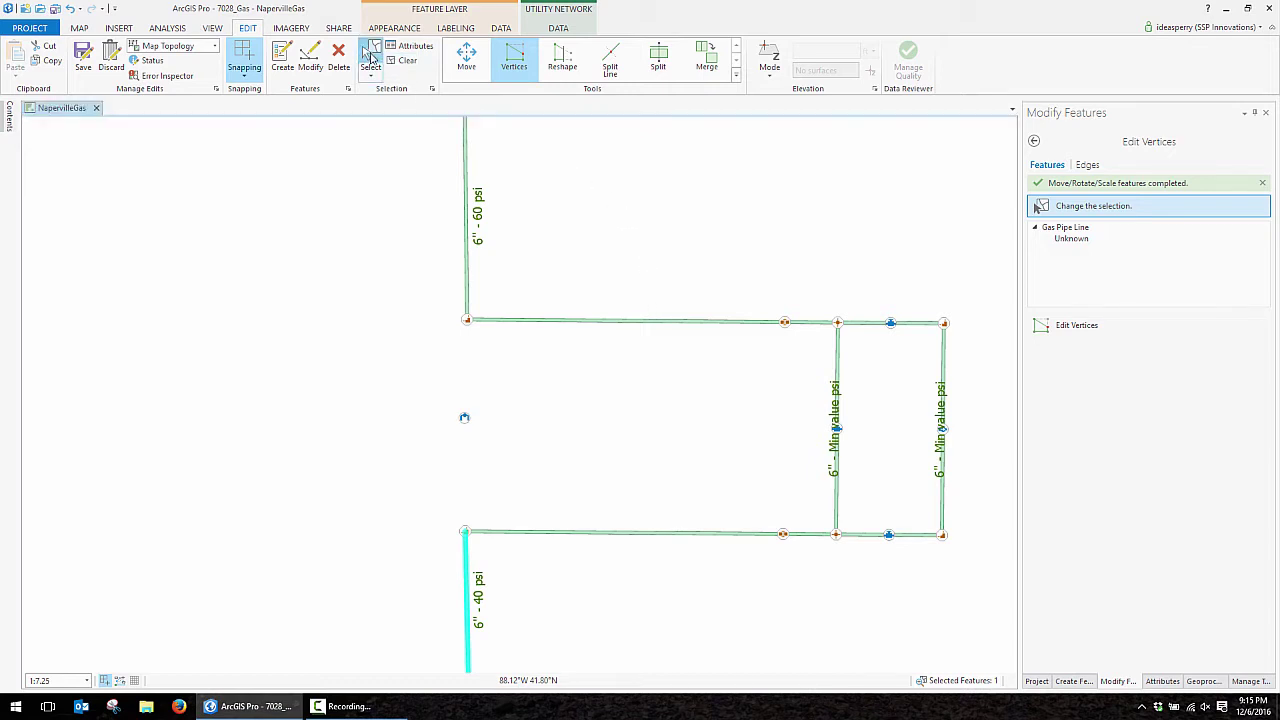
- Set Operating Pressure to 60 on the upper bypass pipes and apply
left_click_drag(570, 268, 960, 374)
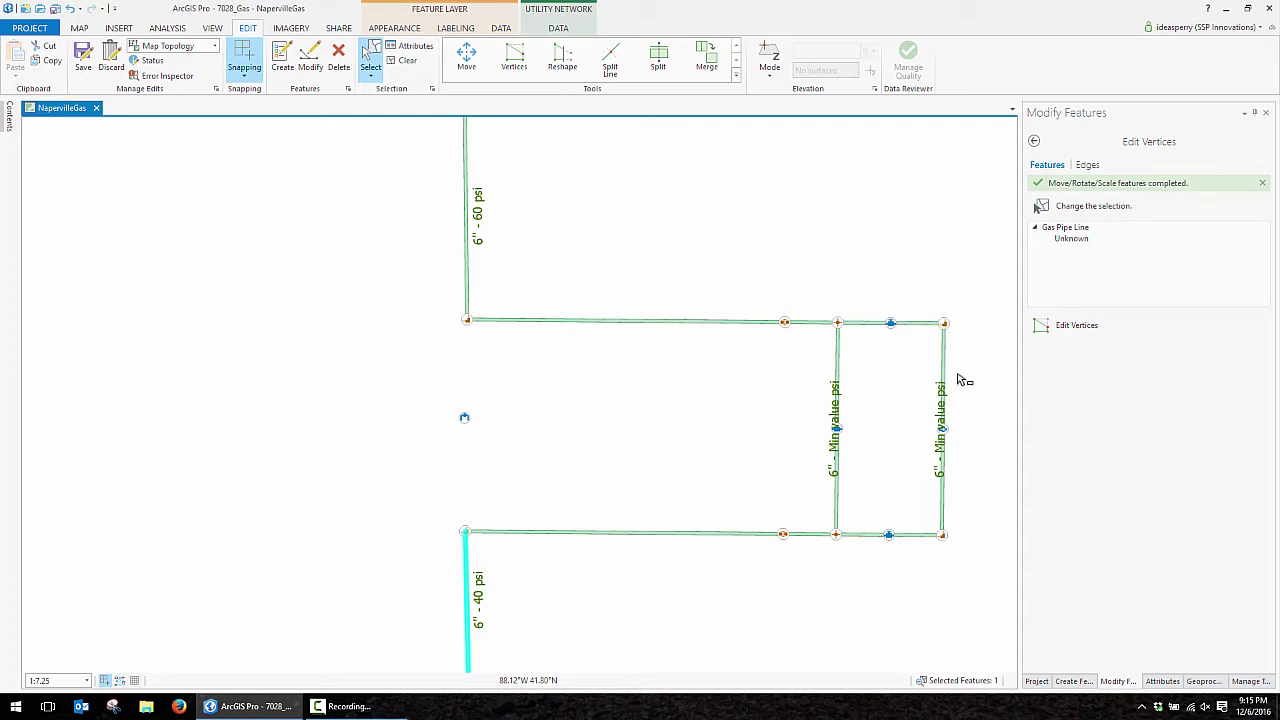
left_click(1171, 685)
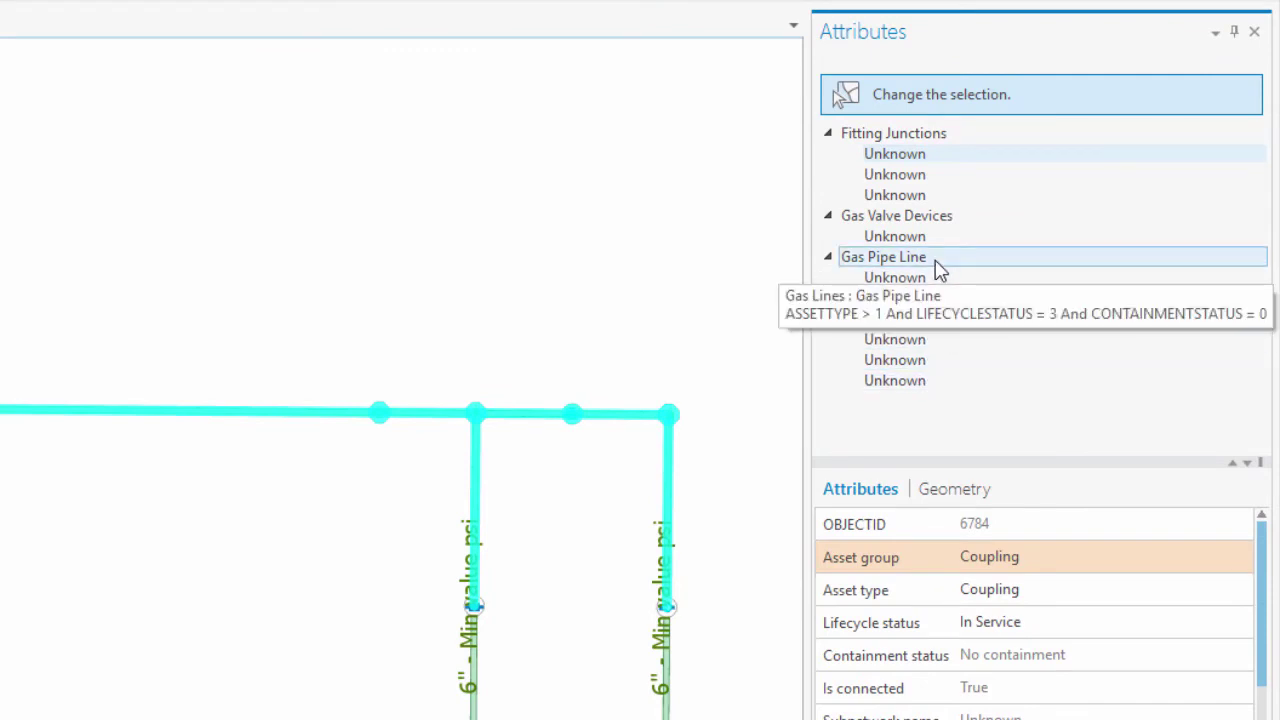
left_click(938, 266)
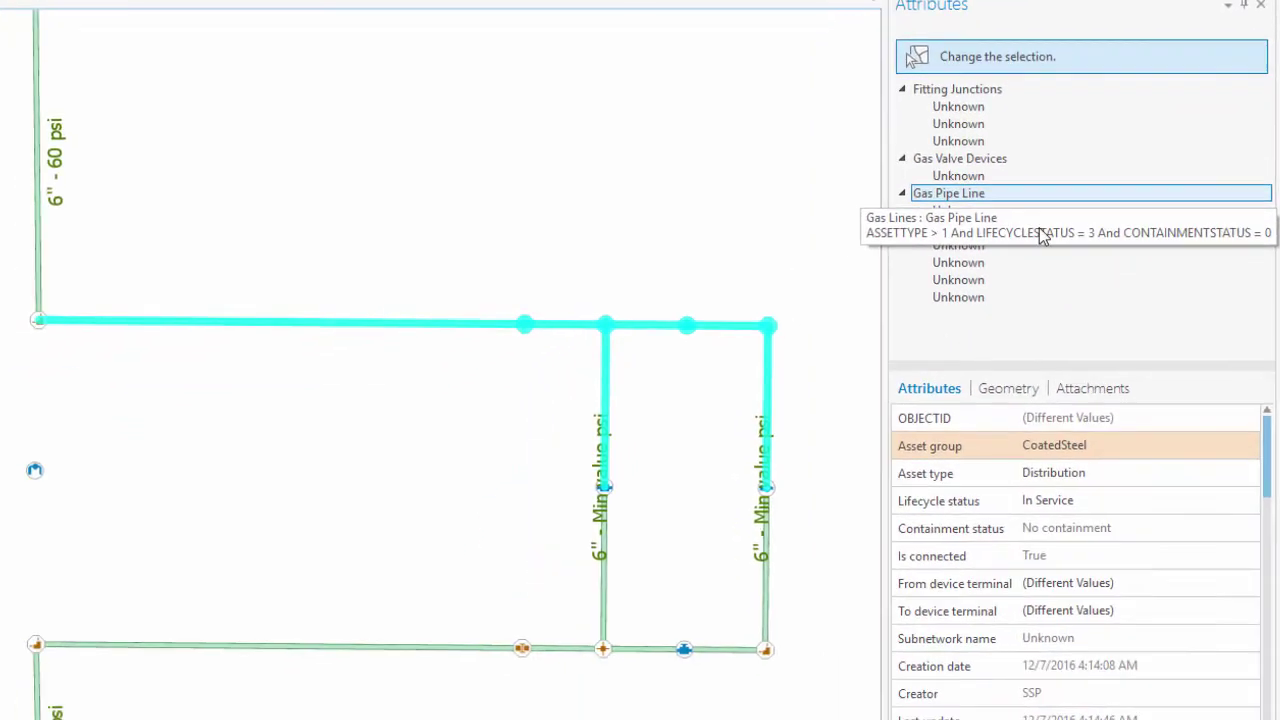
scroll(1073, 638, "down", 2)
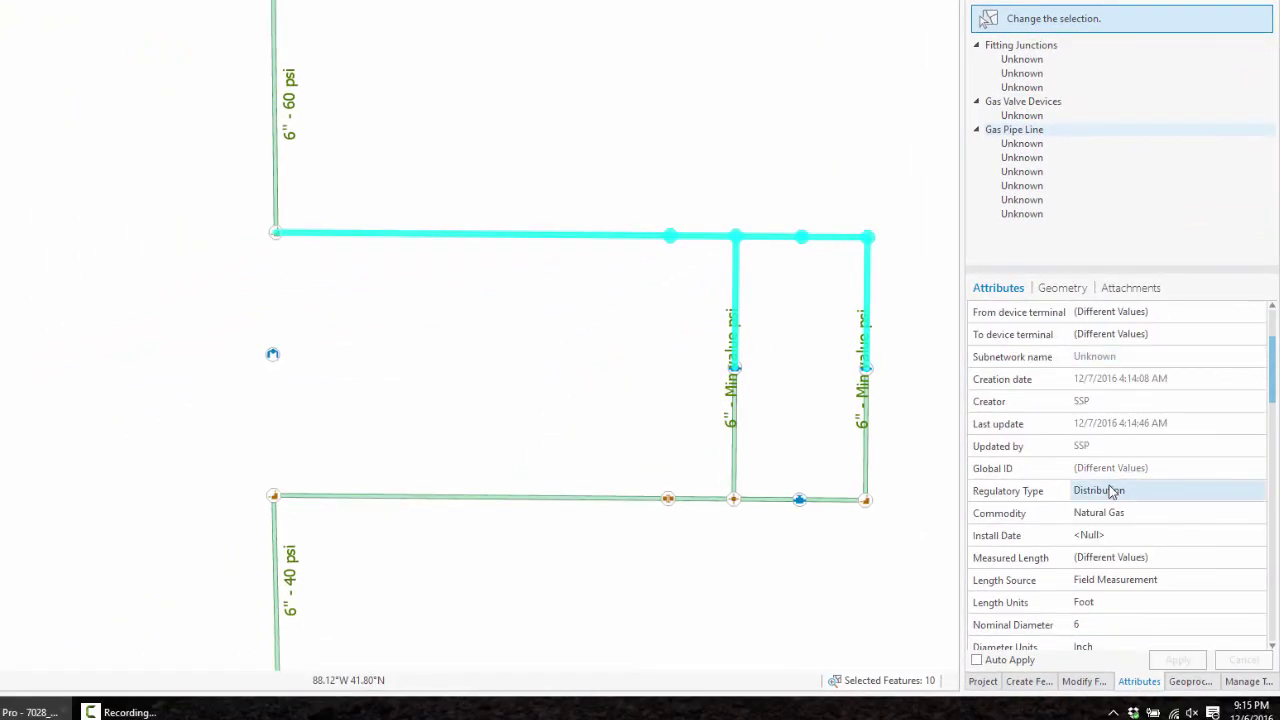
scroll(1090, 590, "down", 2)
left_click(1094, 535)
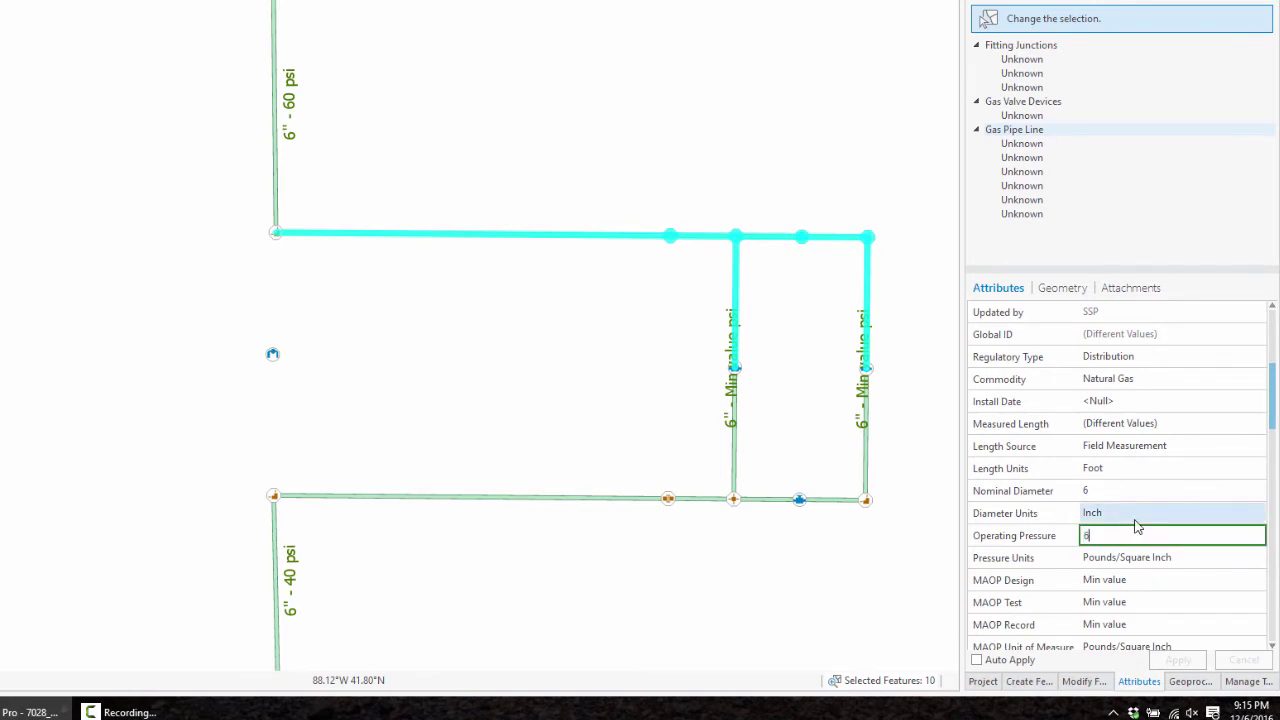
key("Tab")
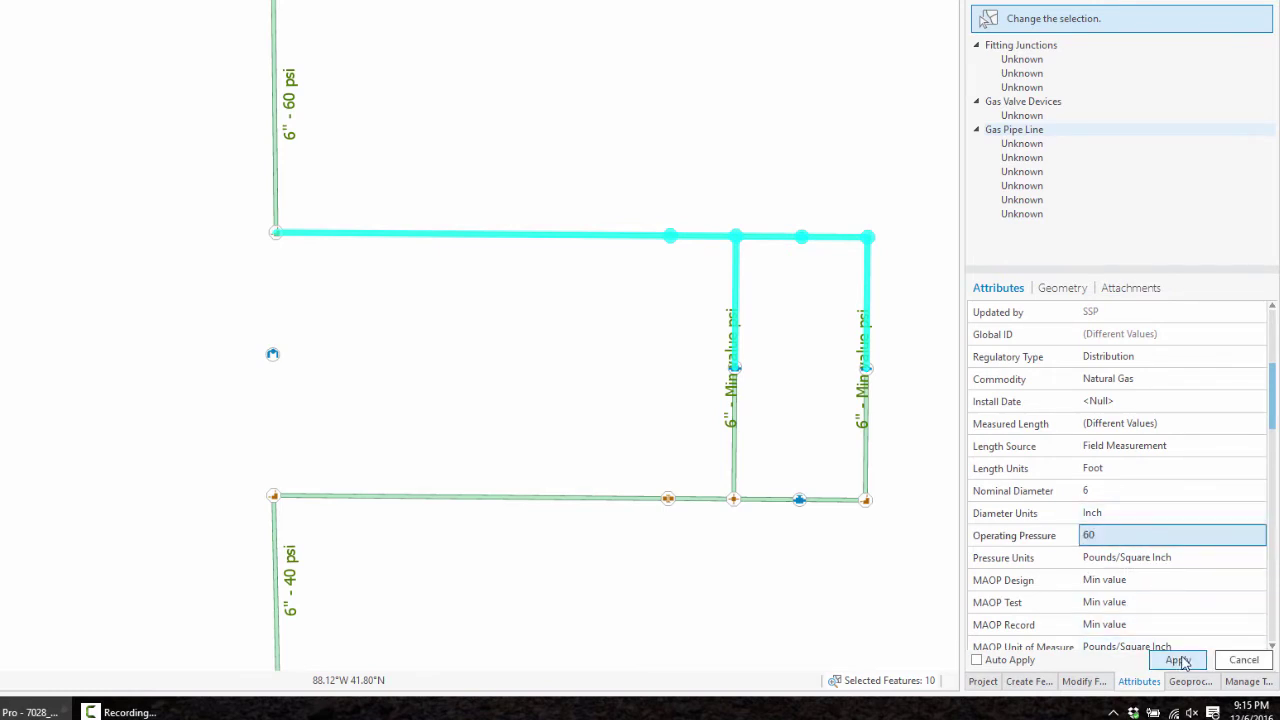
left_click(1178, 660)
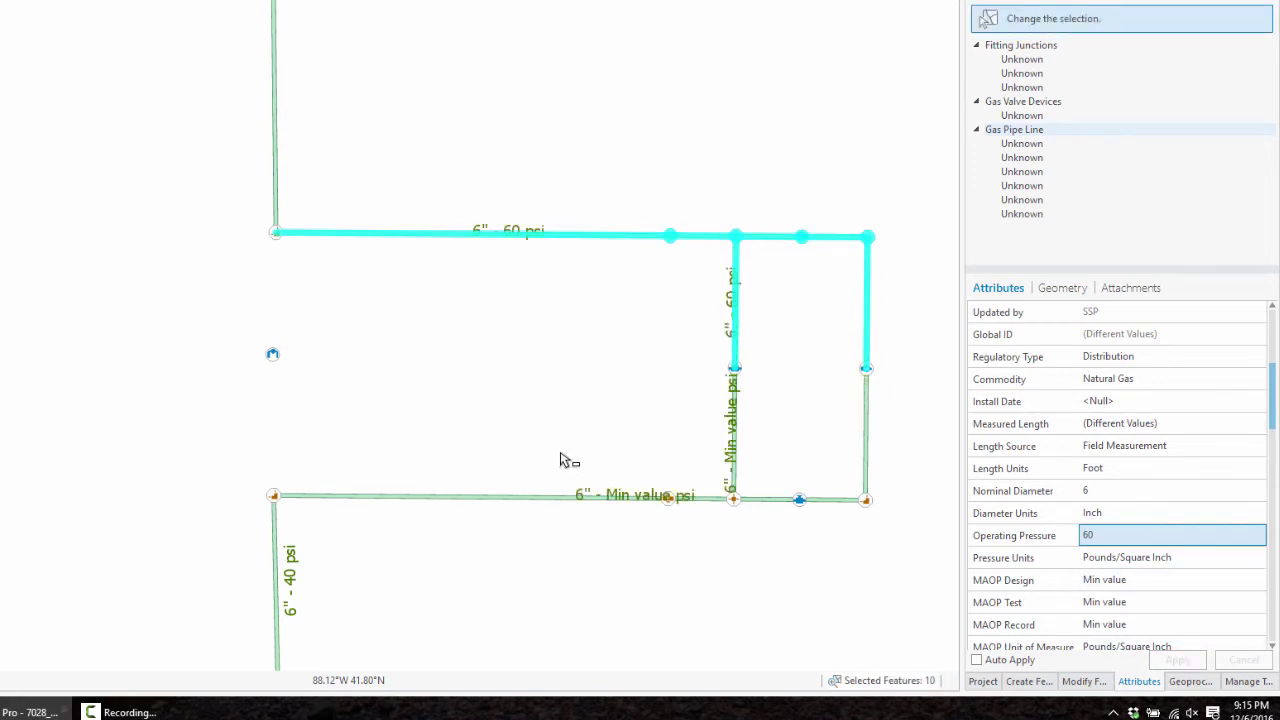
- Set Operating Pressure to 40 on the lower bypass pipes, apply, and clear the selection
left_click_drag(530, 434, 910, 583)
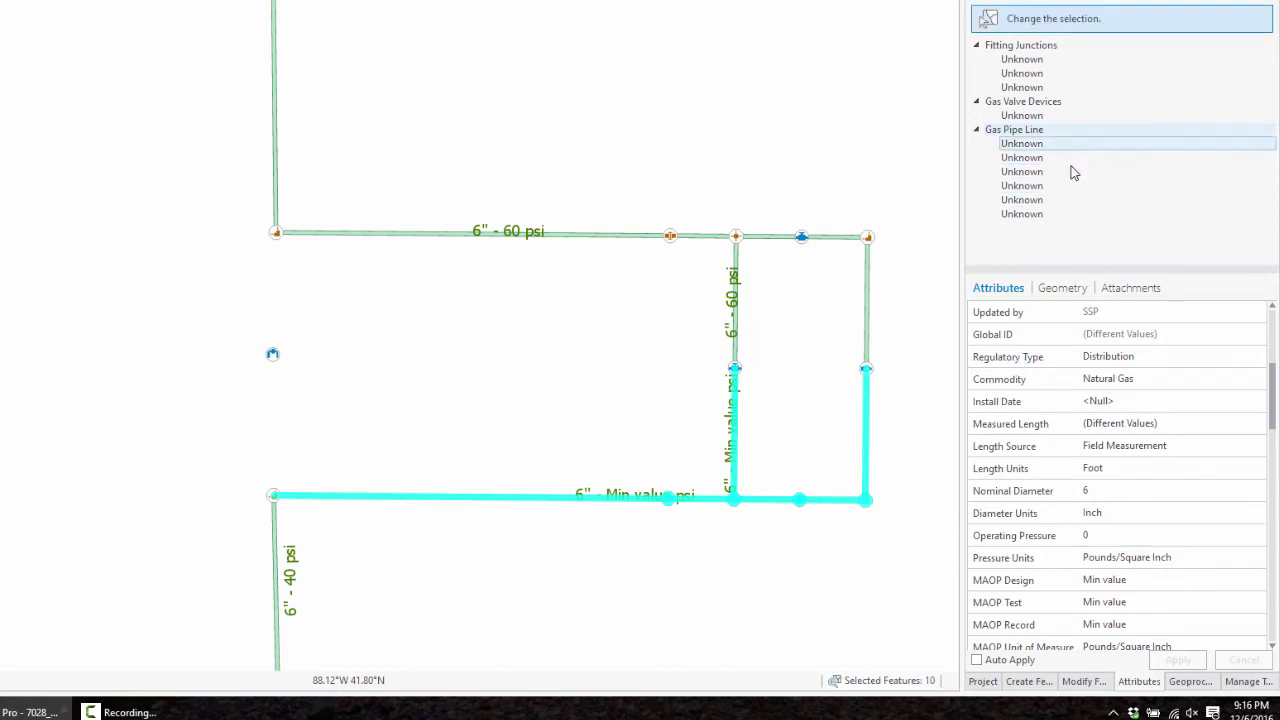
left_click(1125, 536)
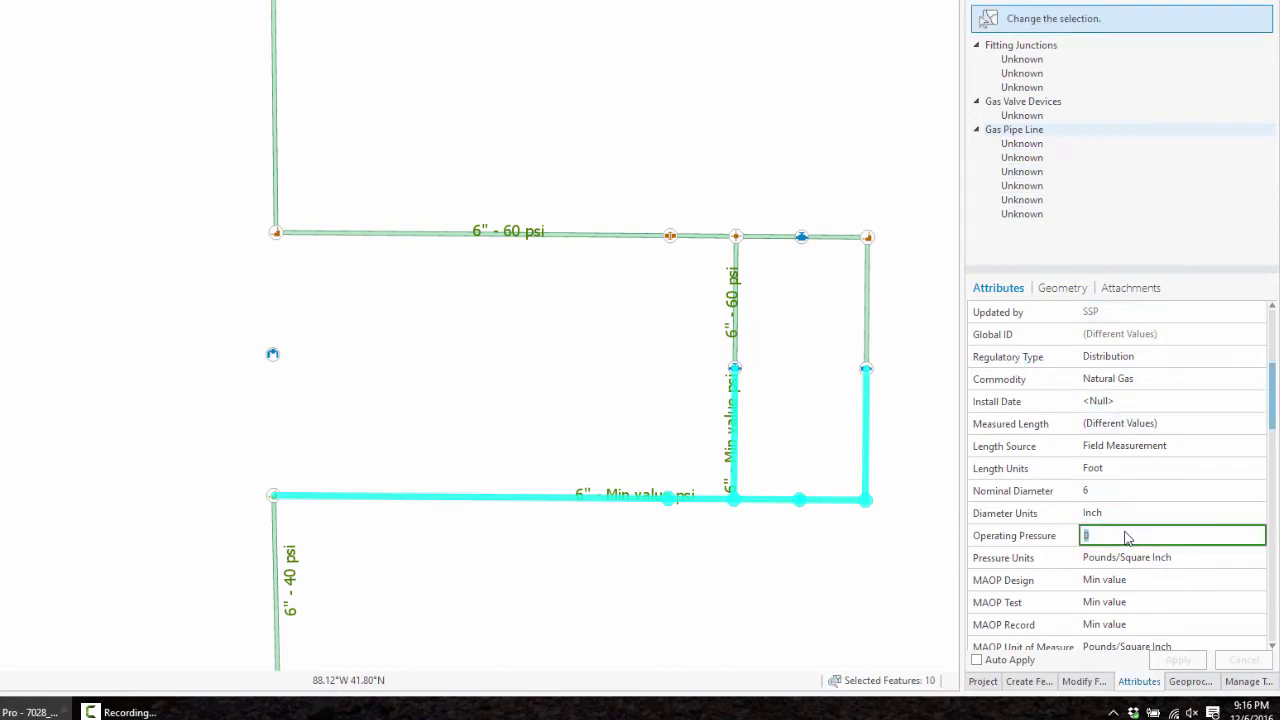
key("Return")
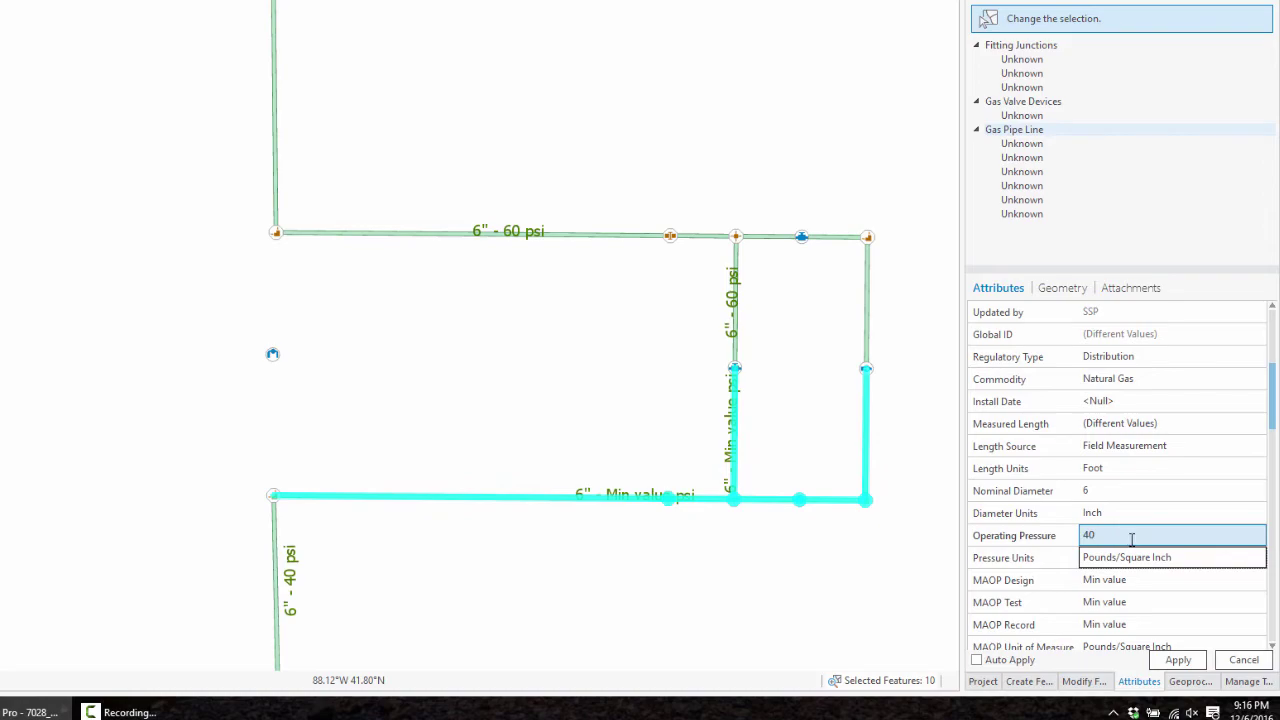
left_click(1176, 662)
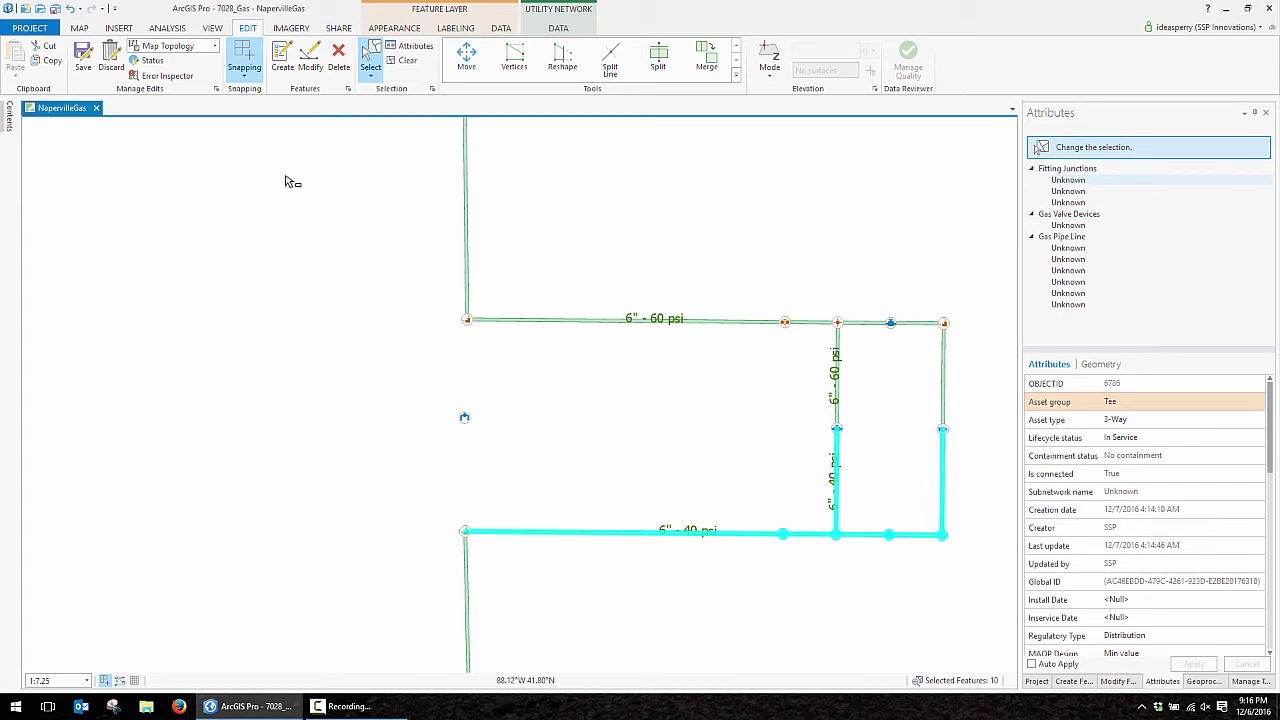
left_click(223, 153)
- Run a CONNECTED trace through the regulator station from the Utility Network Data tab
left_click(585, 33)
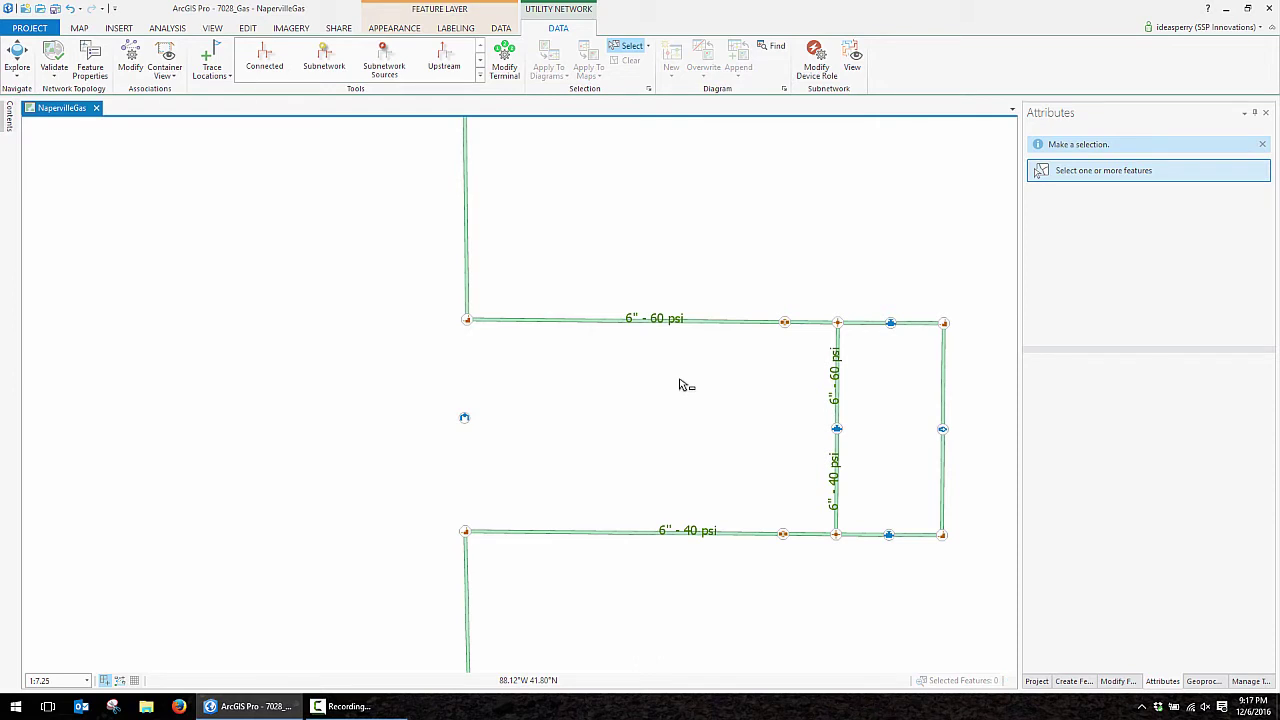
left_click(1205, 681)
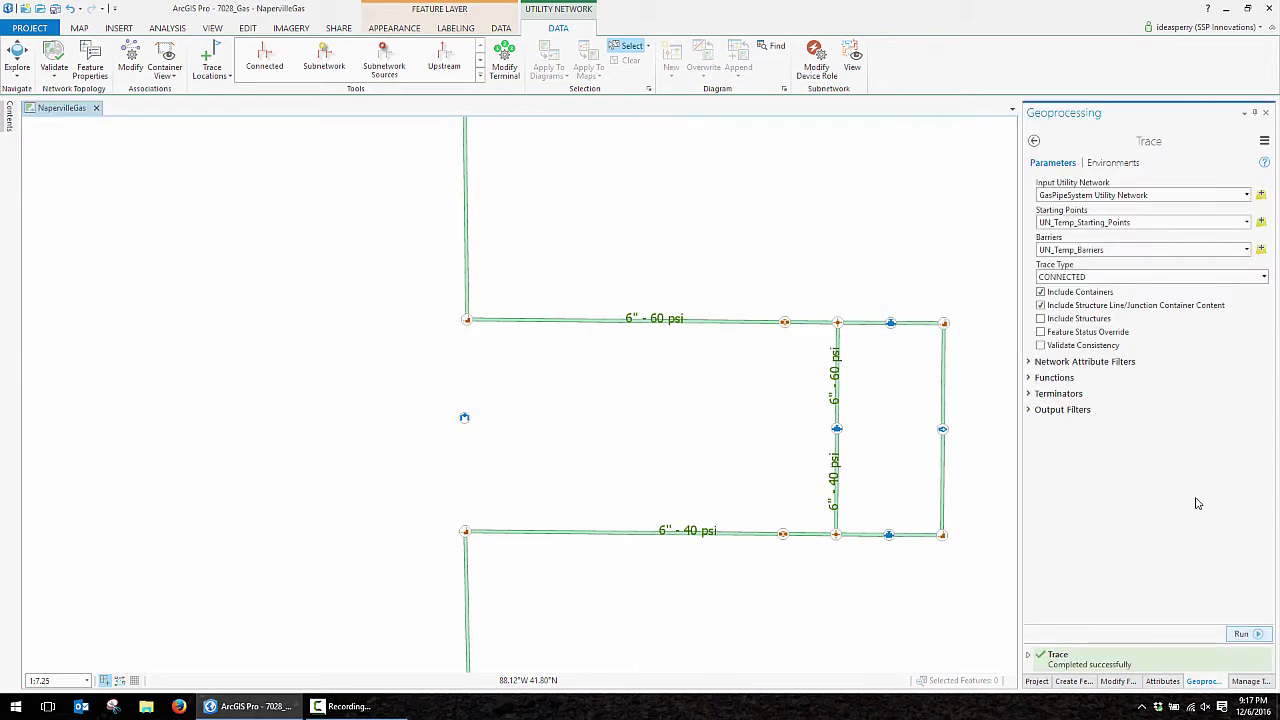
left_click(1241, 633)
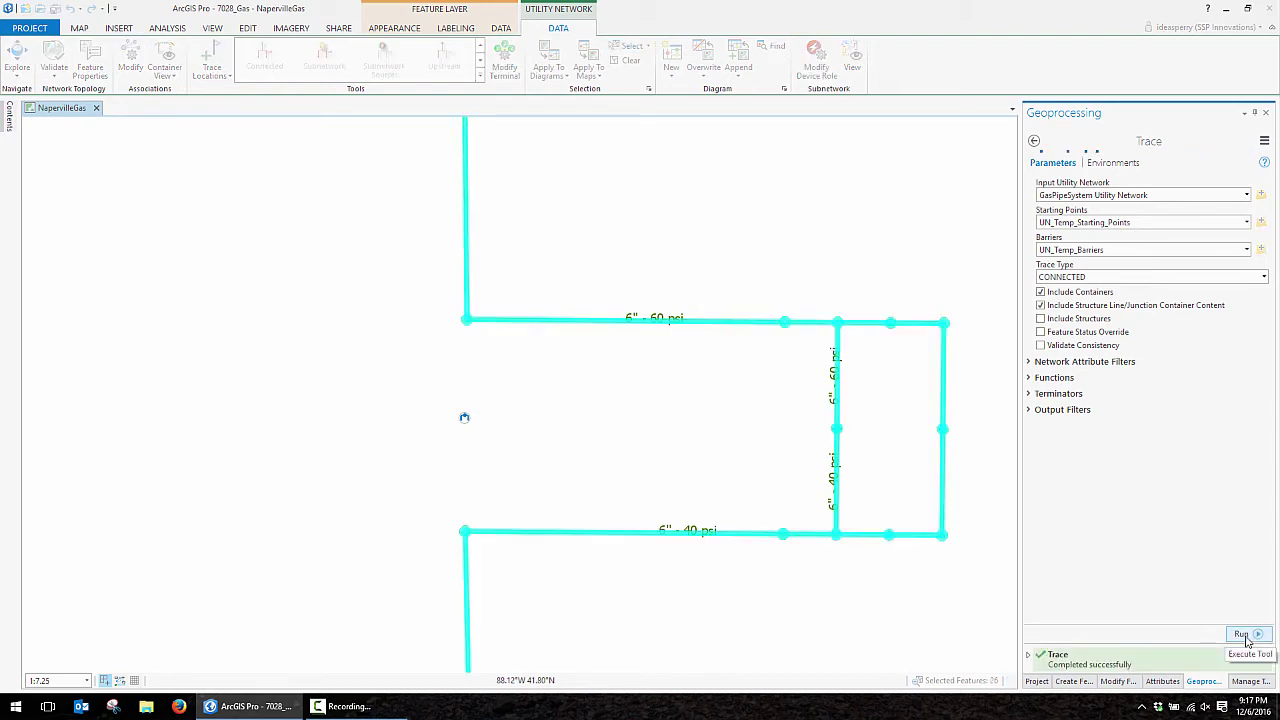
left_click(676, 418)
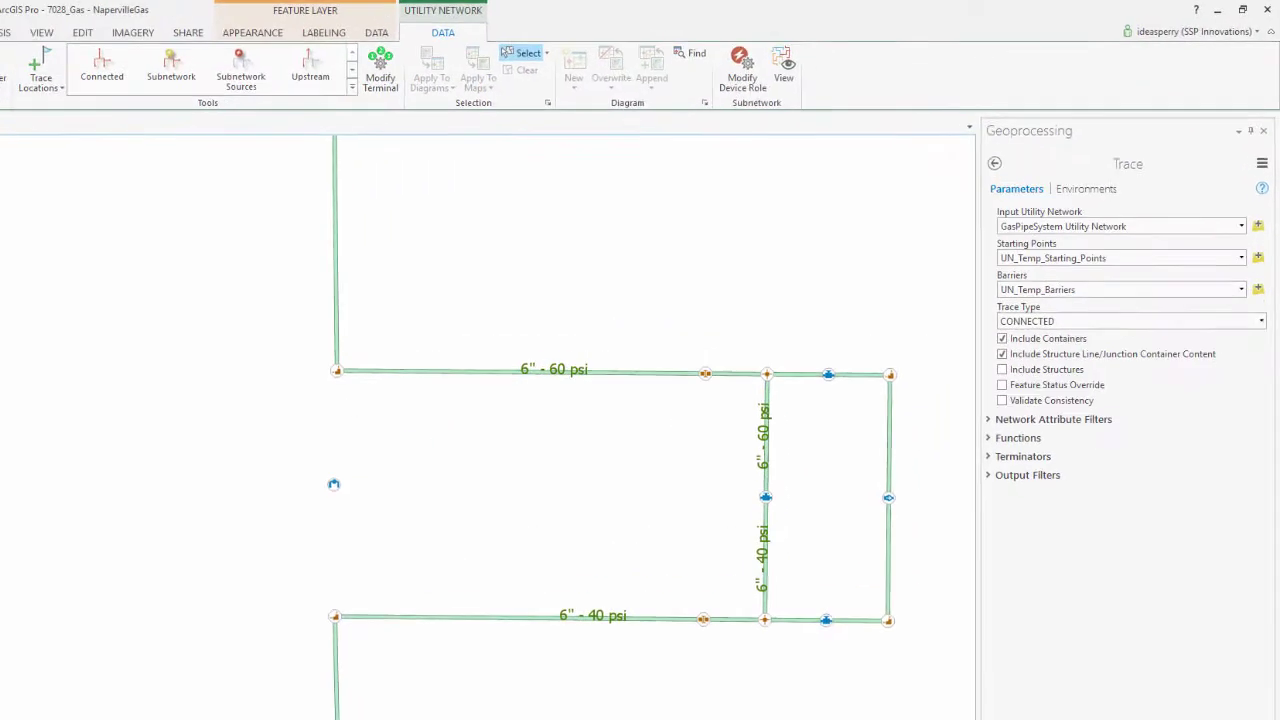
- Add the bypass pipes, valves and fittings as containment content of the Regulator Station Assembly
left_click(1177, 195)
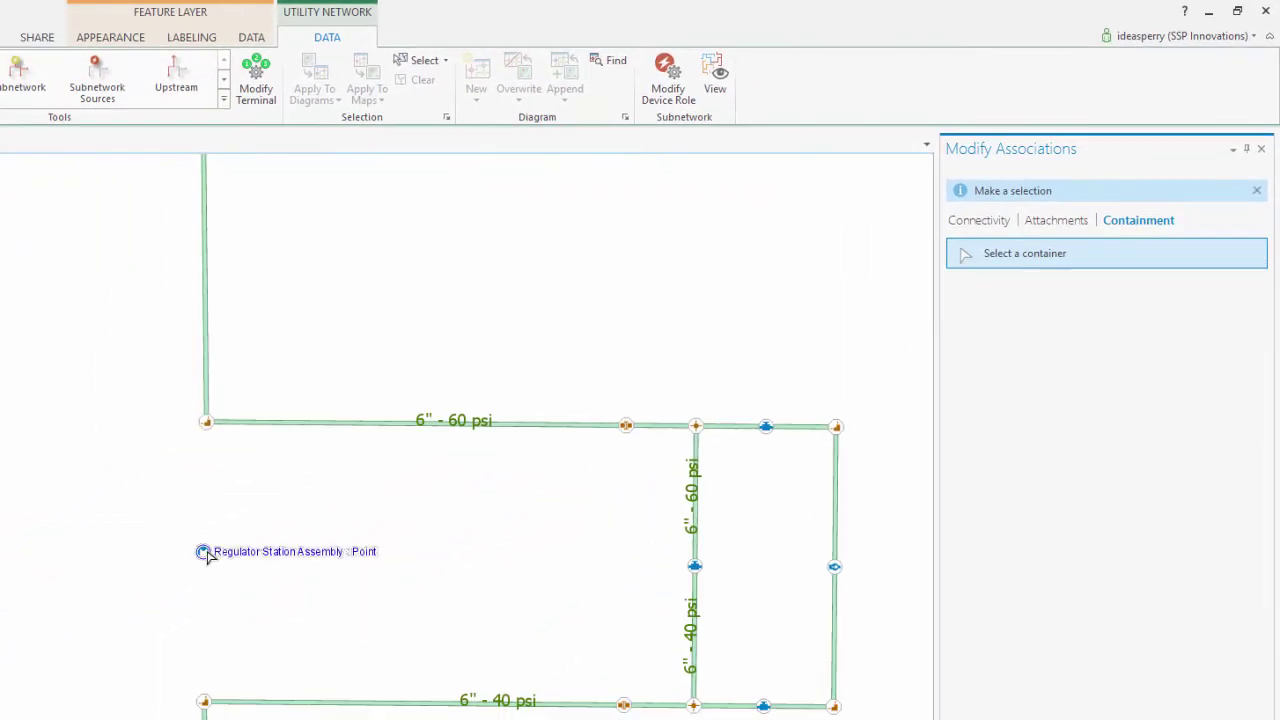
left_click(205, 553)
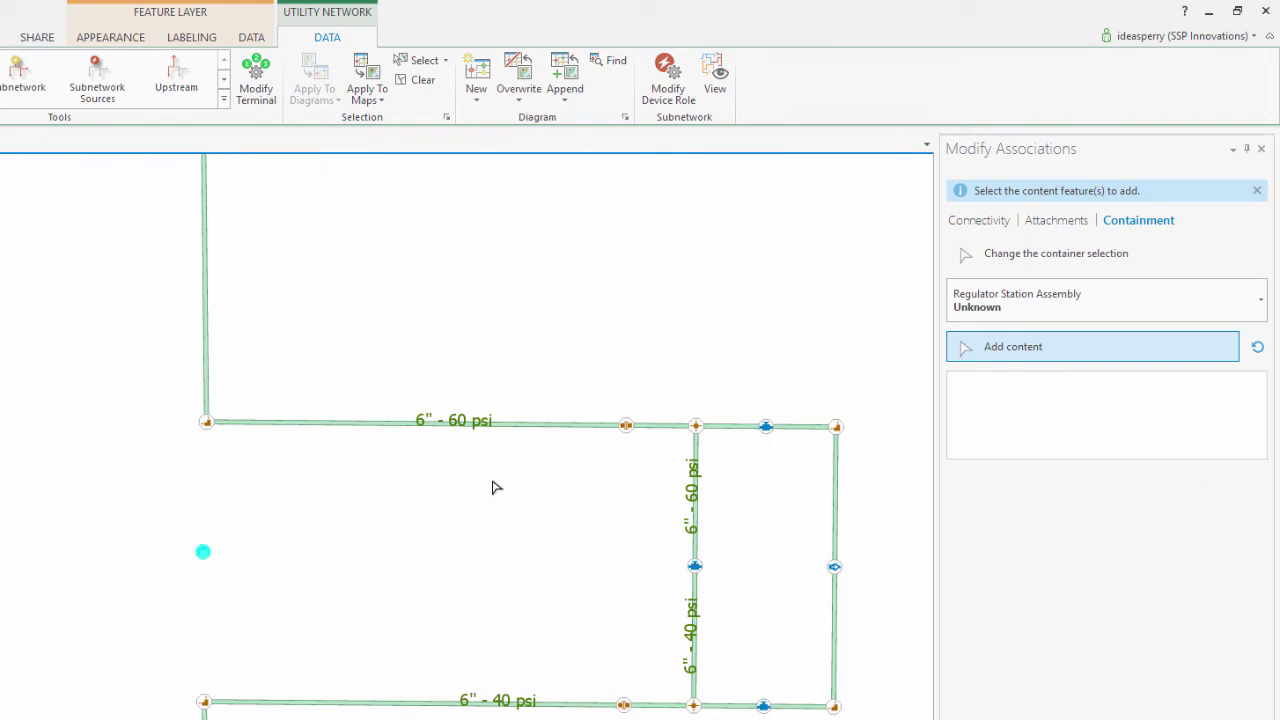
left_click_drag(311, 375, 930, 718)
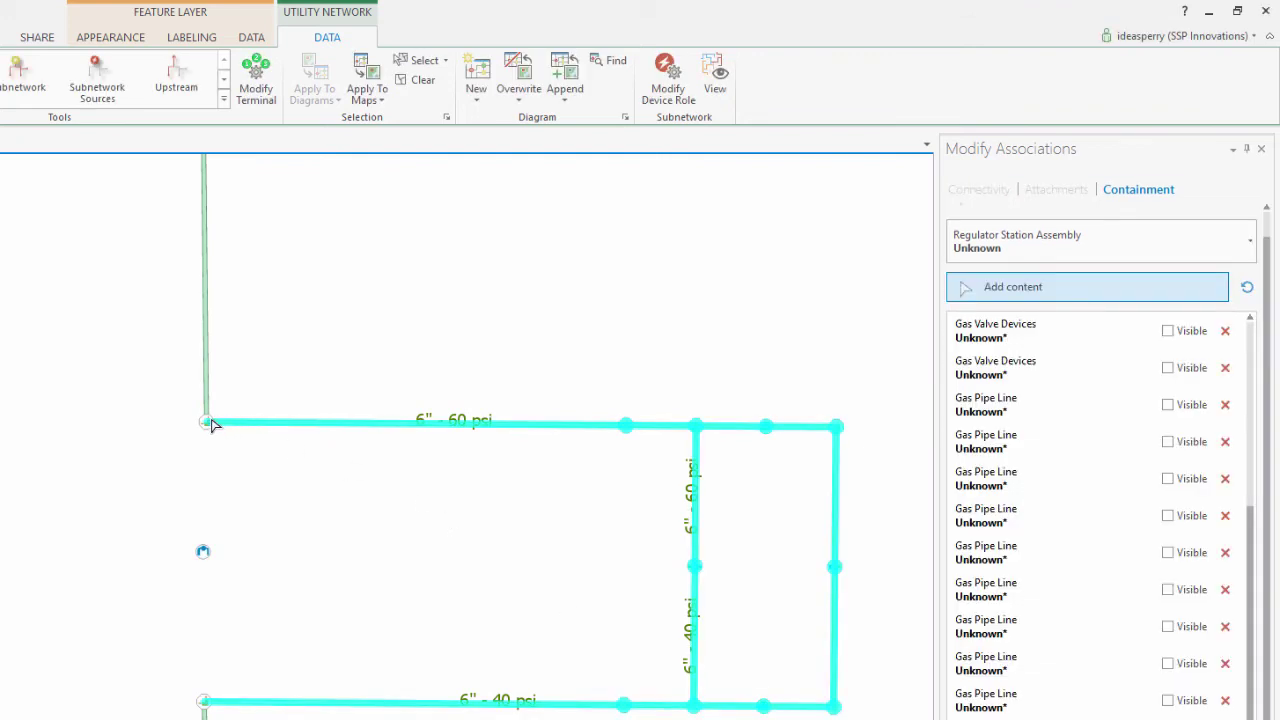
left_click(207, 422)
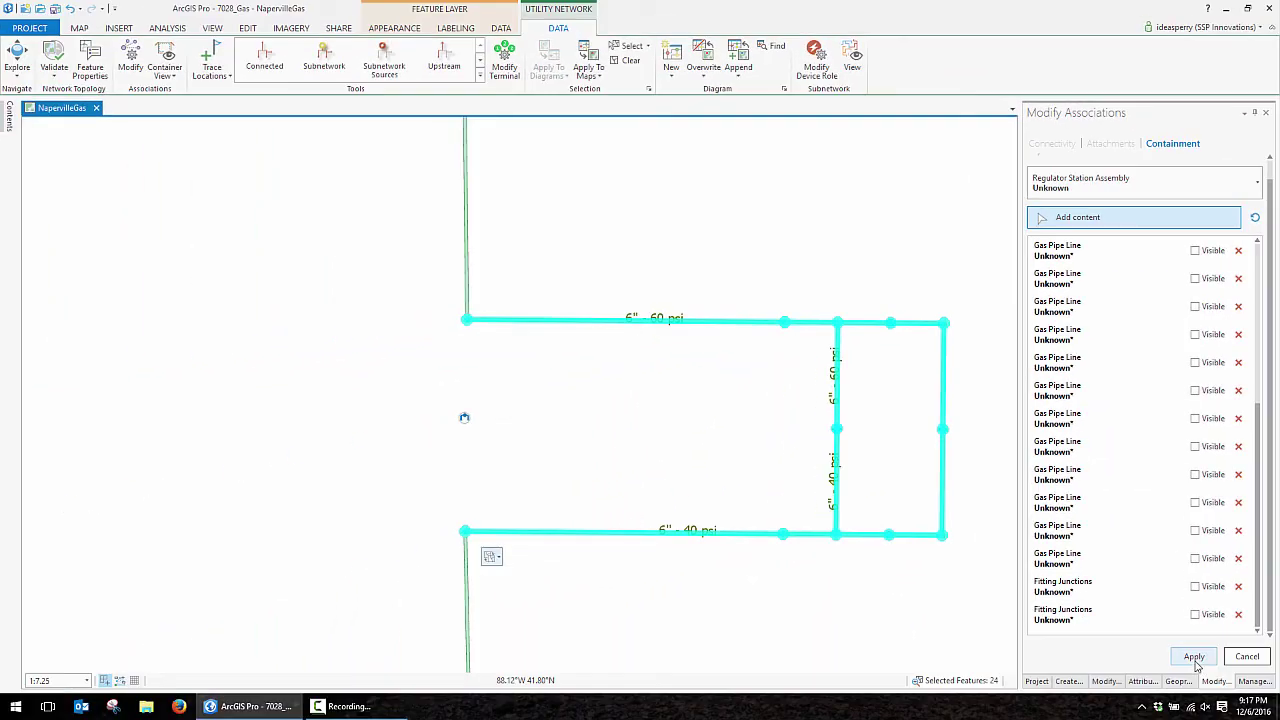
left_click(1194, 657)
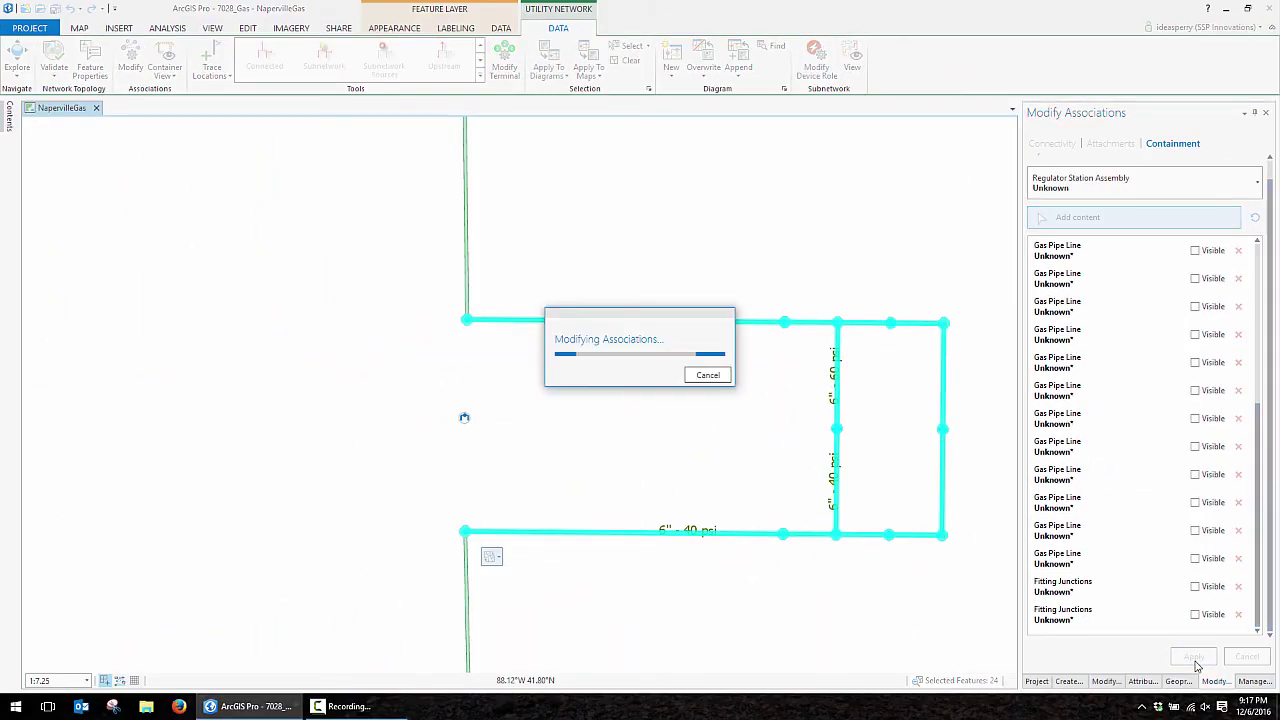